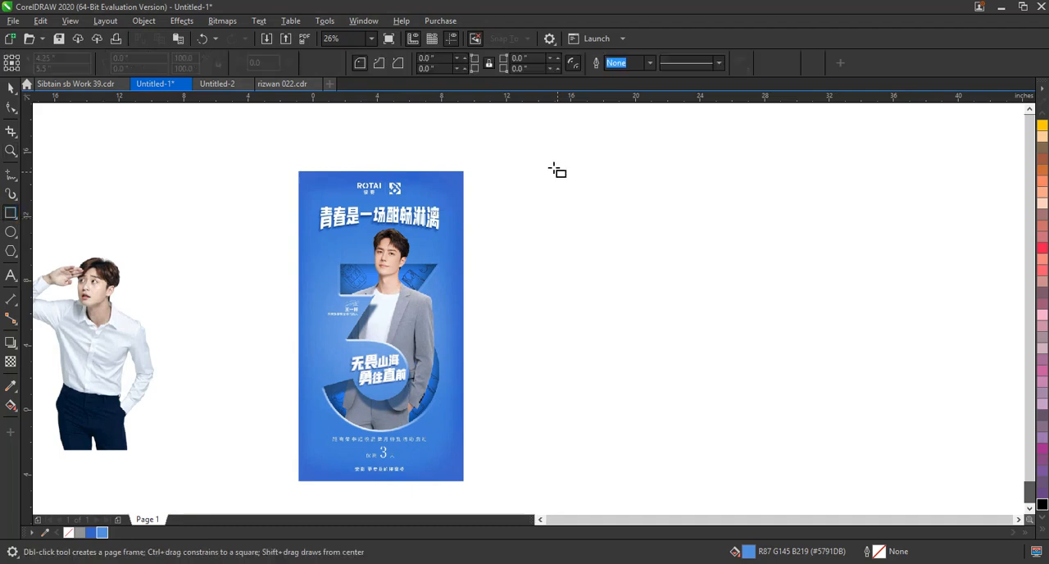
Draw a portrait rectangle about 12.7 by 20.3 inches beside the reference poster and fill it with the darker blue #3666CA.
left_click_drag(505, 168, 704, 482)
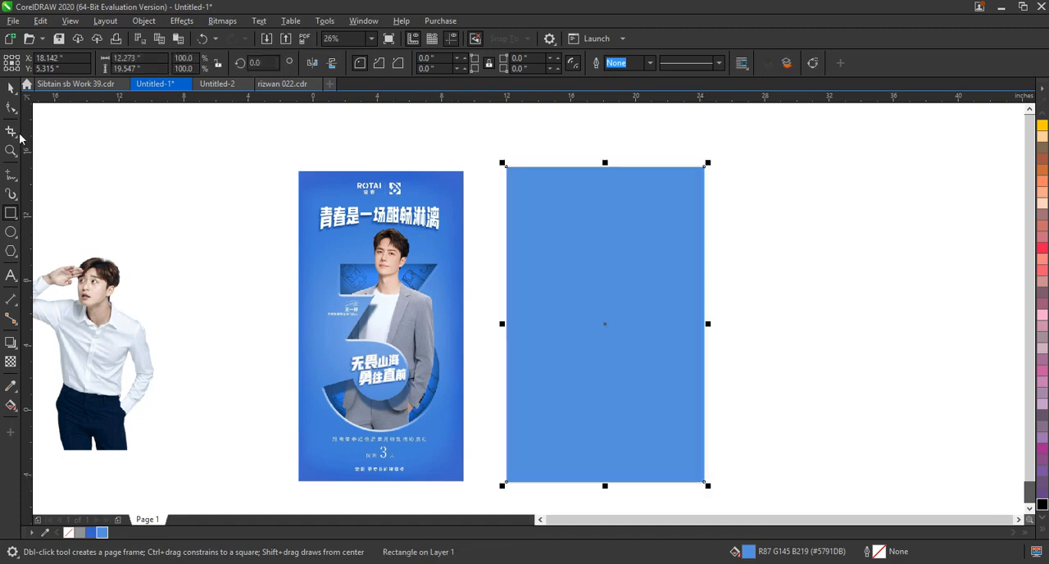
left_click(8, 88)
left_click(91, 532)
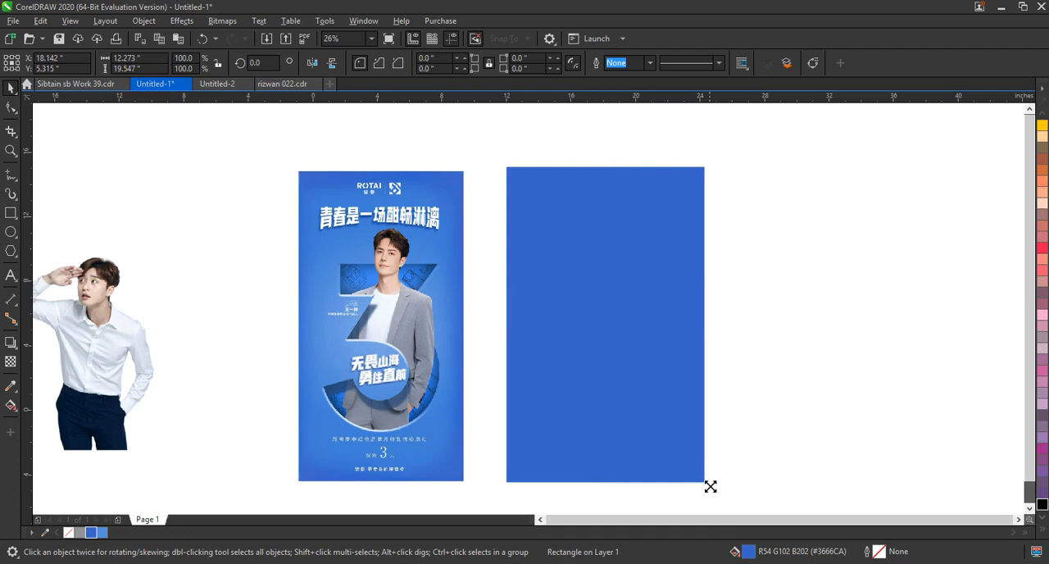
left_click_drag(709, 485, 712, 491)
left_click_drag(715, 165, 721, 159)
left_click(770, 188)
Add the artistic text "3" in the blank area beside the reference poster, using the Swis721 Hv BT font.
left_click(11, 276)
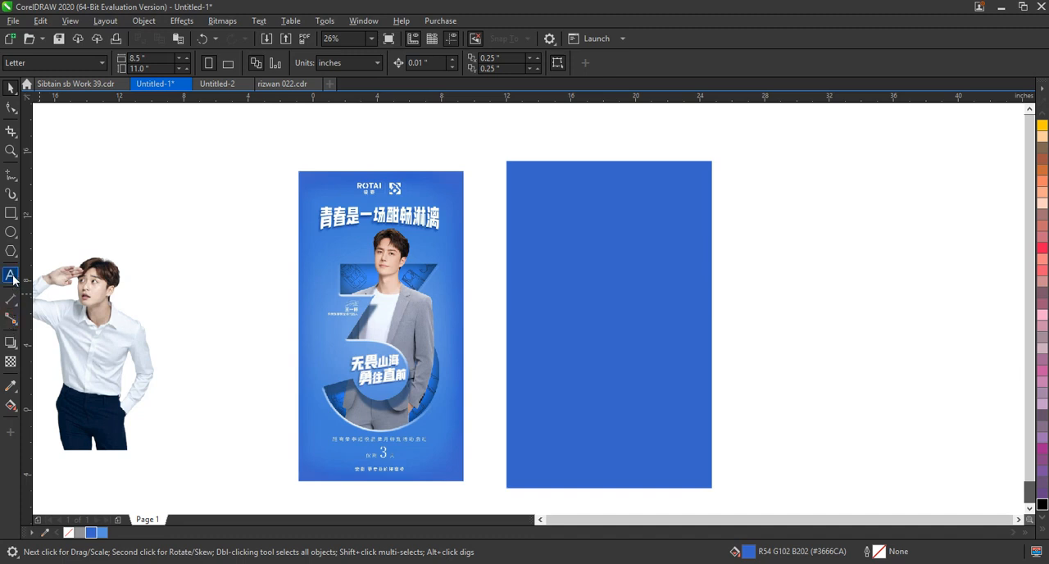
left_click(210, 270)
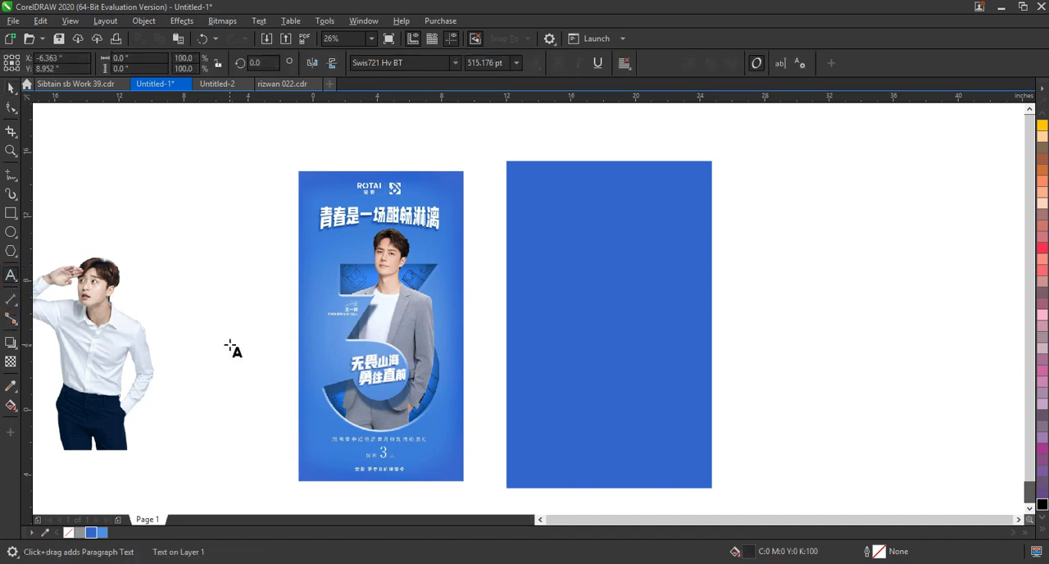
type("3")
left_click(10, 88)
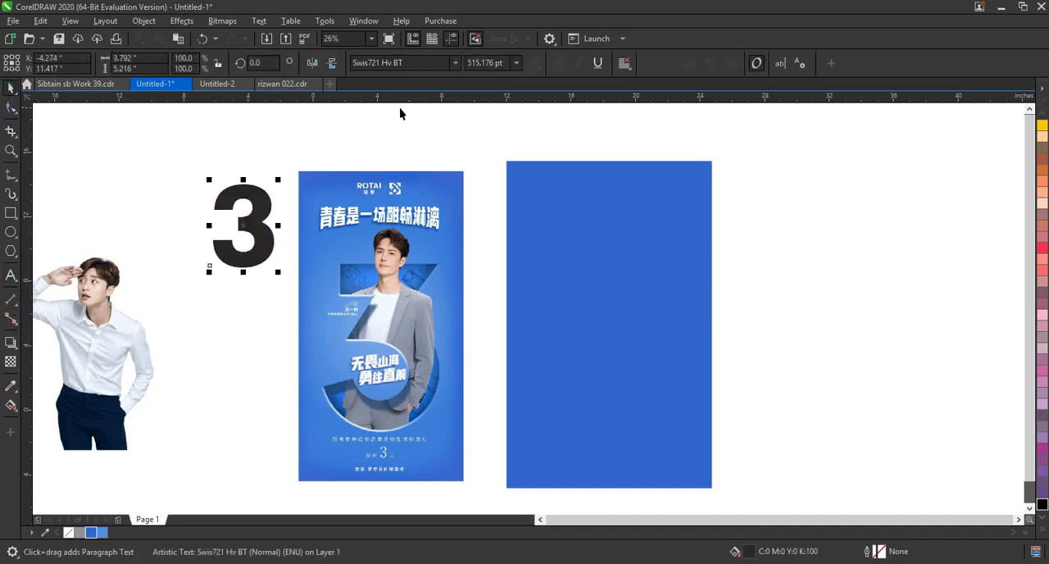
left_click(456, 65)
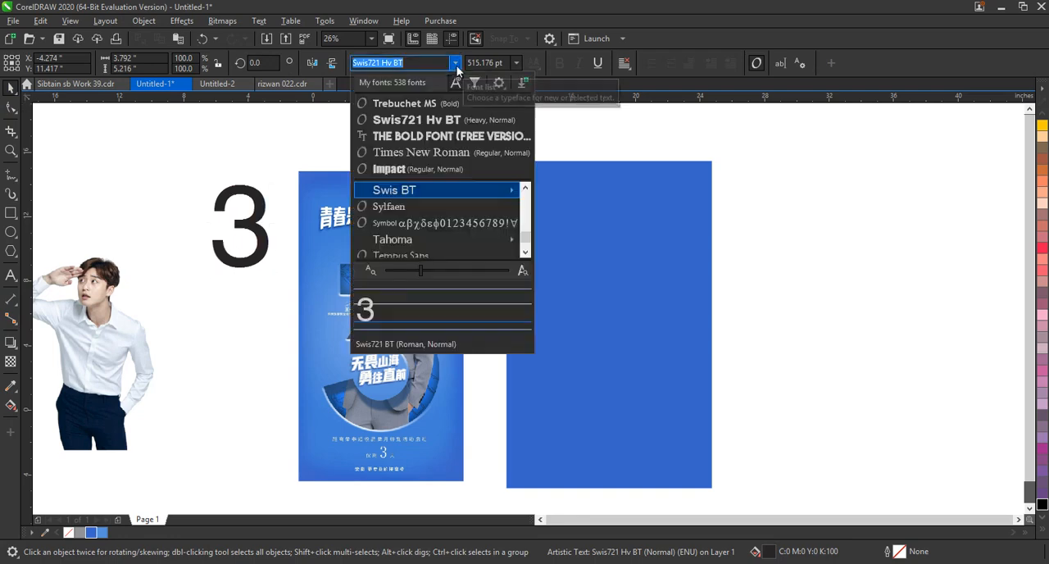
left_click(438, 122)
Place the 3 on the blue rectangle, enlarged to about 1,172 pt and centred horizontally.
left_click_drag(254, 216, 587, 341)
left_click_drag(616, 305, 675, 216)
left_click_drag(541, 399, 527, 427)
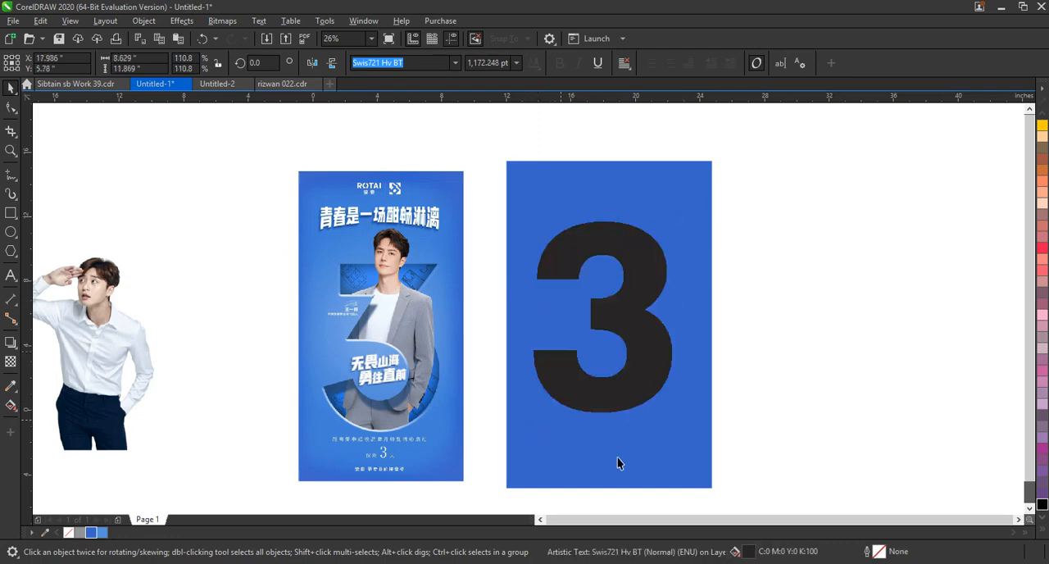
left_click(667, 455)
left_click(773, 415)
left_click(667, 356)
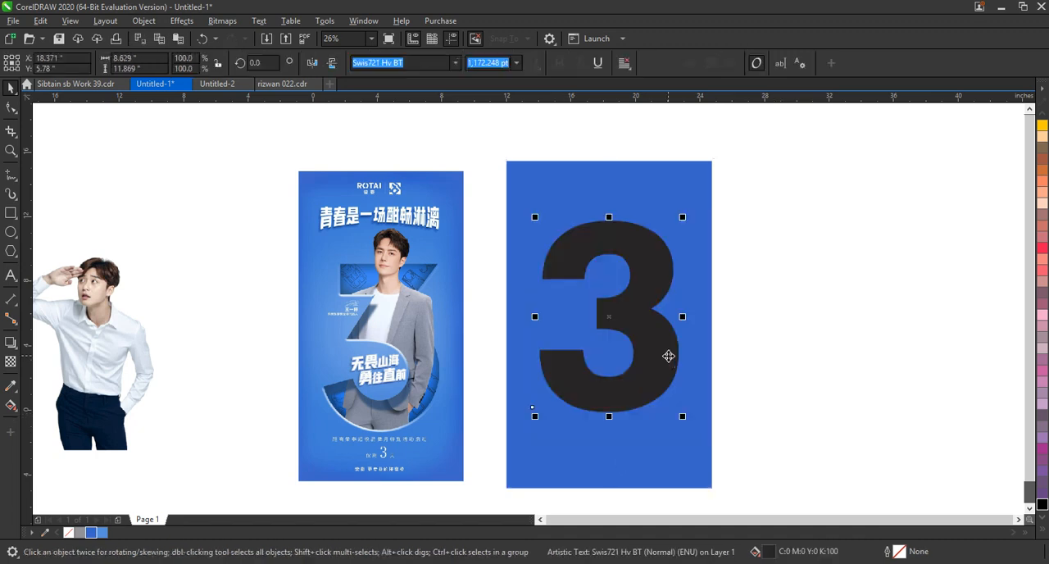
Convert the 3 to curves and enlarge it slightly, centred horizontally on the blue rectangle.
key("ctrl+q")
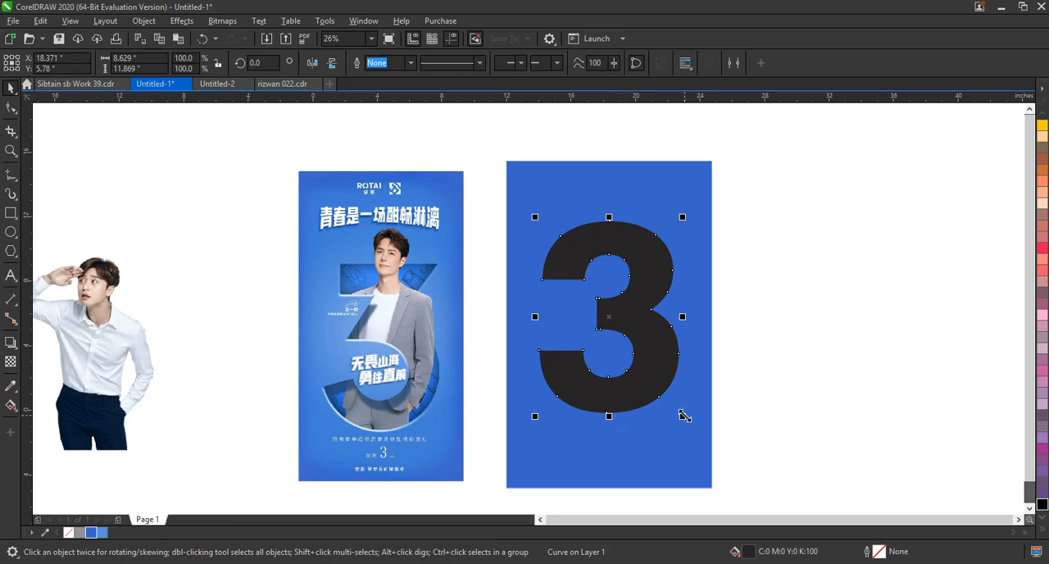
left_click_drag(684, 417, 691, 428)
left_click(644, 449, "shift")
key("c")
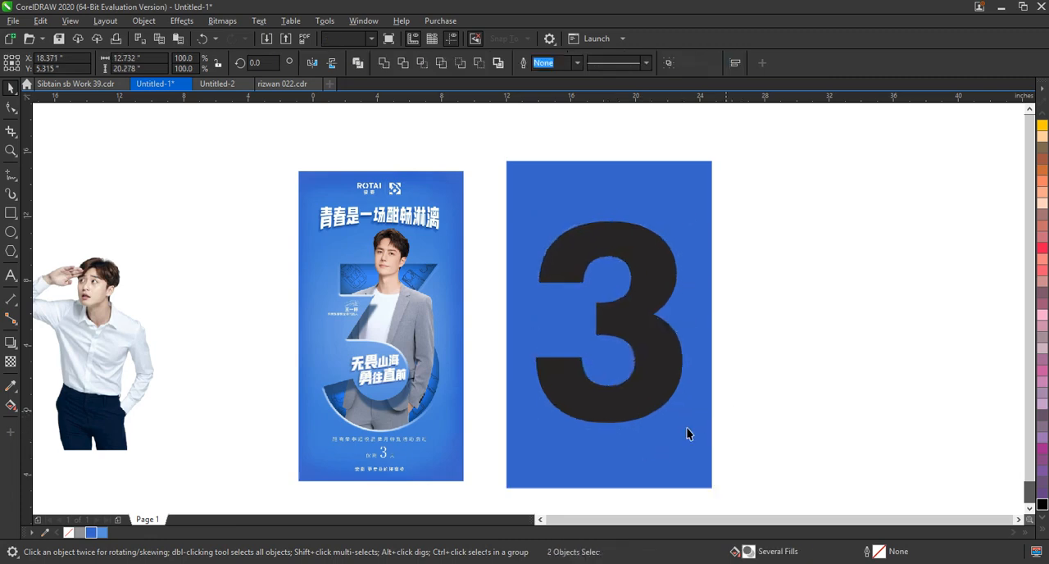
Combine the 3 with the blue rectangle so the numeral is cut out of it.
key("Escape")
left_click(605, 417)
left_click(614, 445, "shift")
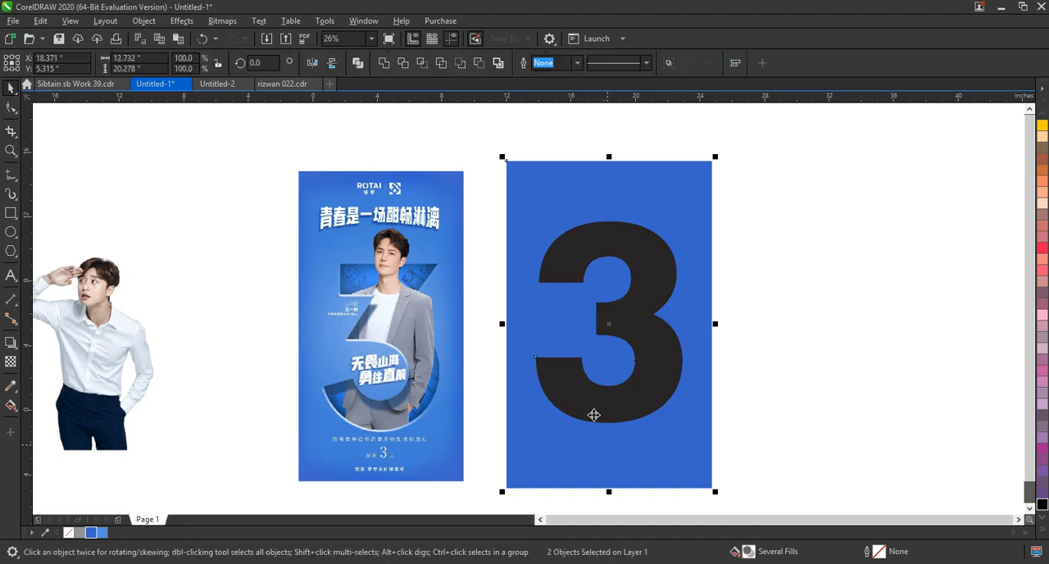
left_click(358, 66)
left_click(208, 254)
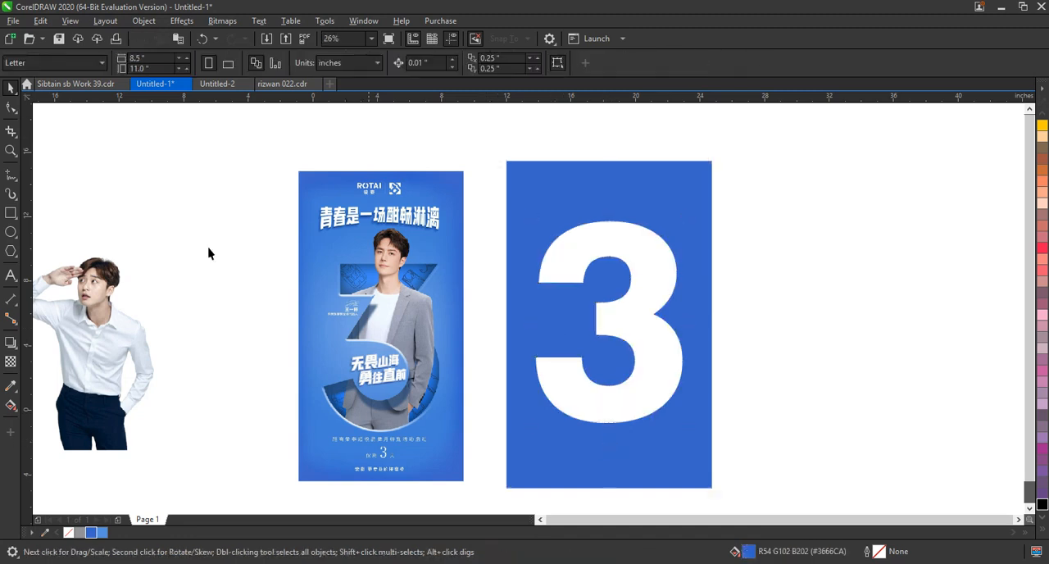
Bring the photo of the man in front of the cut-out panel and enlarge it to about 16.1 inches square over the 3.
left_click_drag(115, 321, 646, 324)
key("shift+Page_Up")
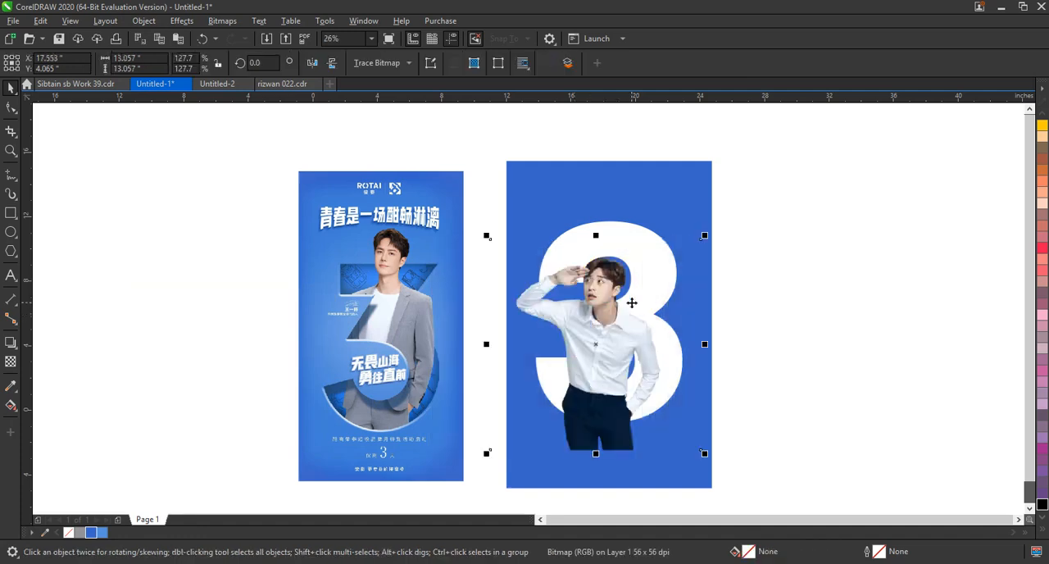
left_click_drag(705, 236, 743, 198)
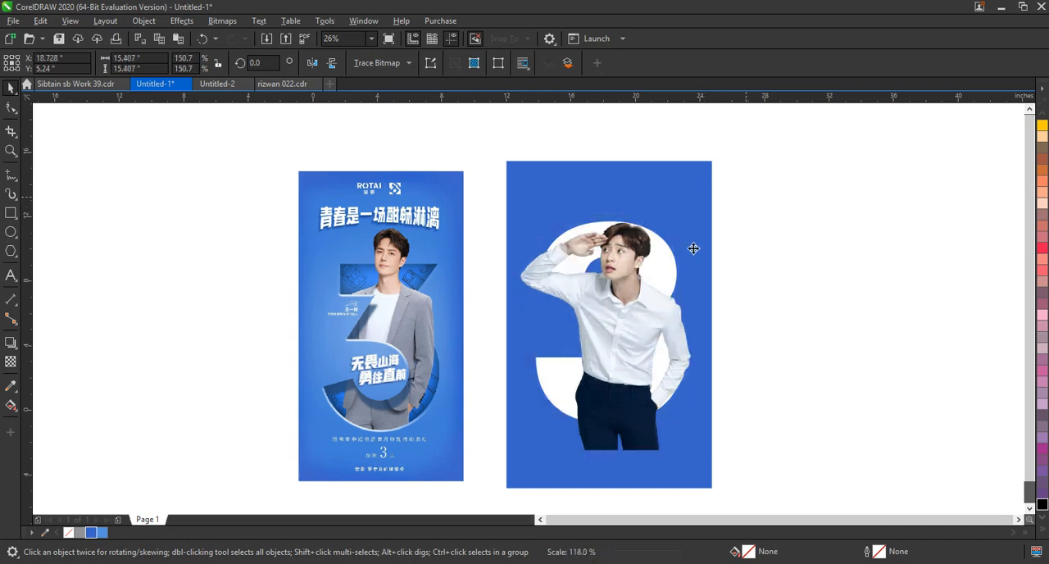
left_click_drag(628, 268, 625, 257)
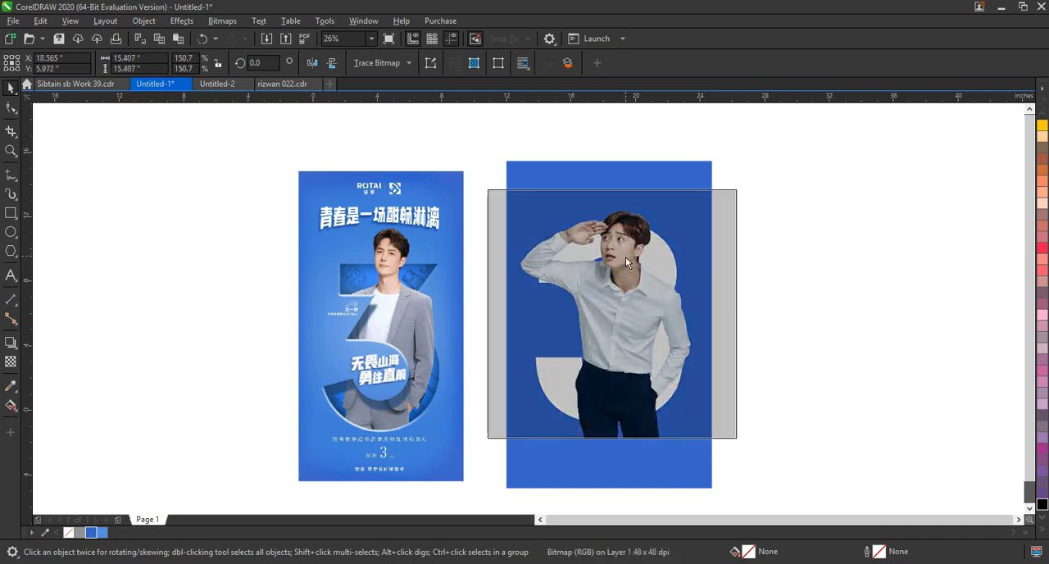
left_click_drag(748, 187, 752, 176)
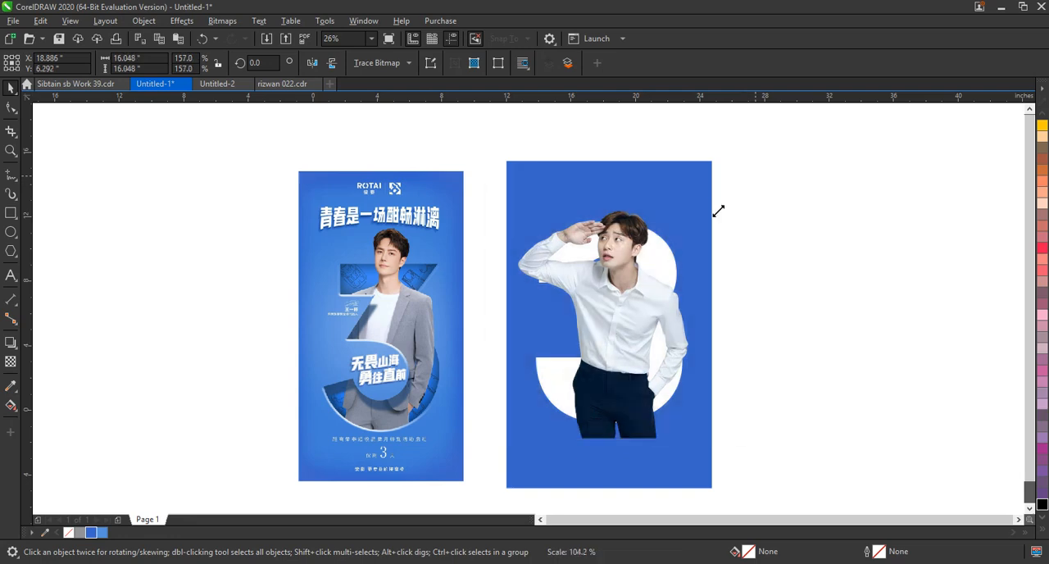
left_click_drag(636, 271, 641, 270)
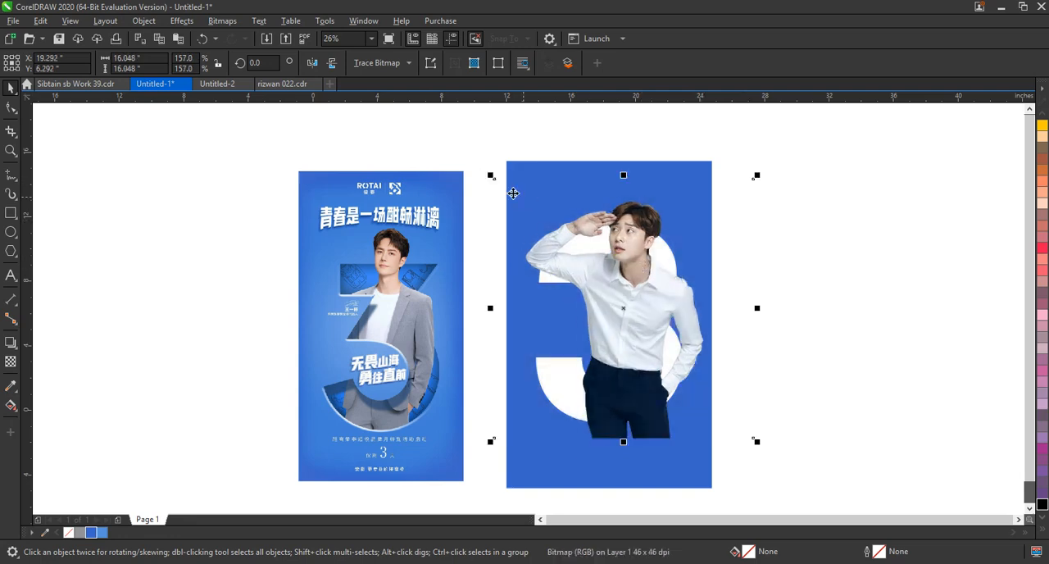
left_click_drag(489, 174, 486, 166)
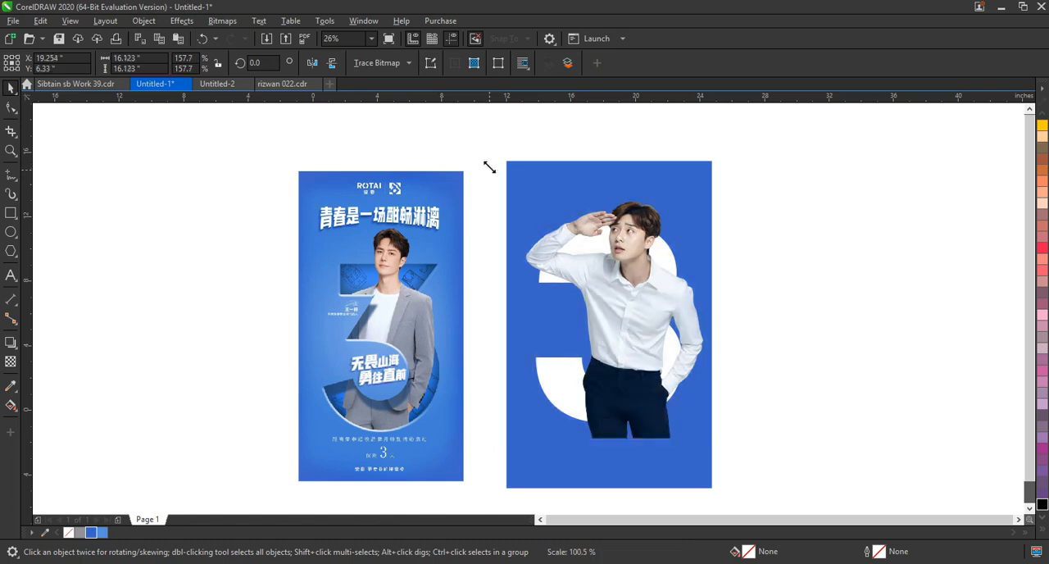
Crop the empty sides off the man's photo with the Shape tool so it fits within the panel's width.
left_click(10, 107)
mouse_move(388, 129)
left_mouse_down()
mouse_move(492, 441)
mouse_move(511, 445)
left_mouse_up()
mouse_move(717, 161)
left_mouse_down()
mouse_move(796, 478)
mouse_move(758, 442)
mouse_move(709, 444)
left_mouse_up()
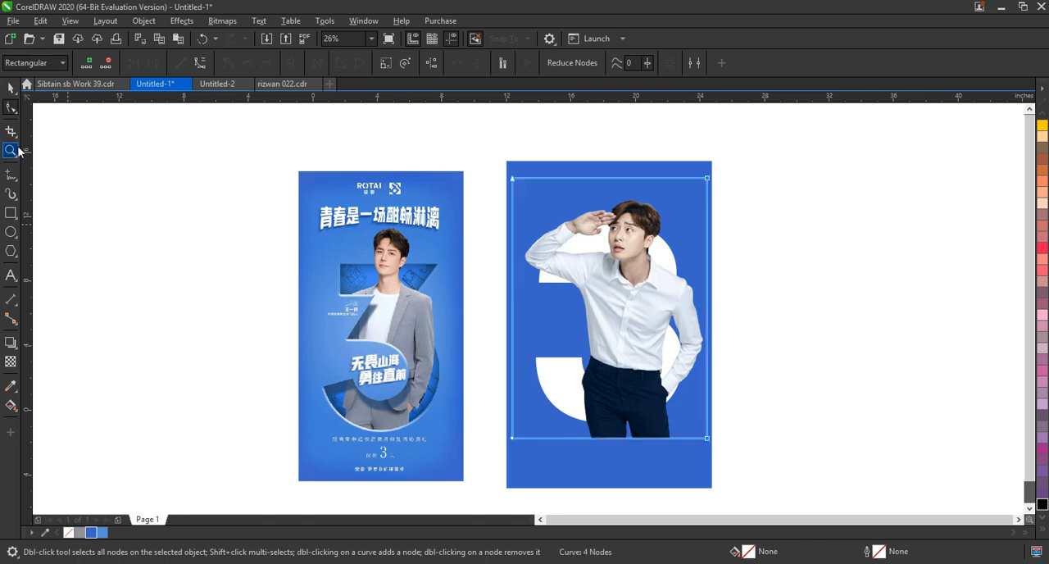
Enlarge the cropped photo to about 12.5 by 16.7 inches and check it behind and in front of the cut-out panel.
left_click(9, 88)
left_click_drag(508, 173, 503, 167)
left_click_drag(710, 167, 716, 164)
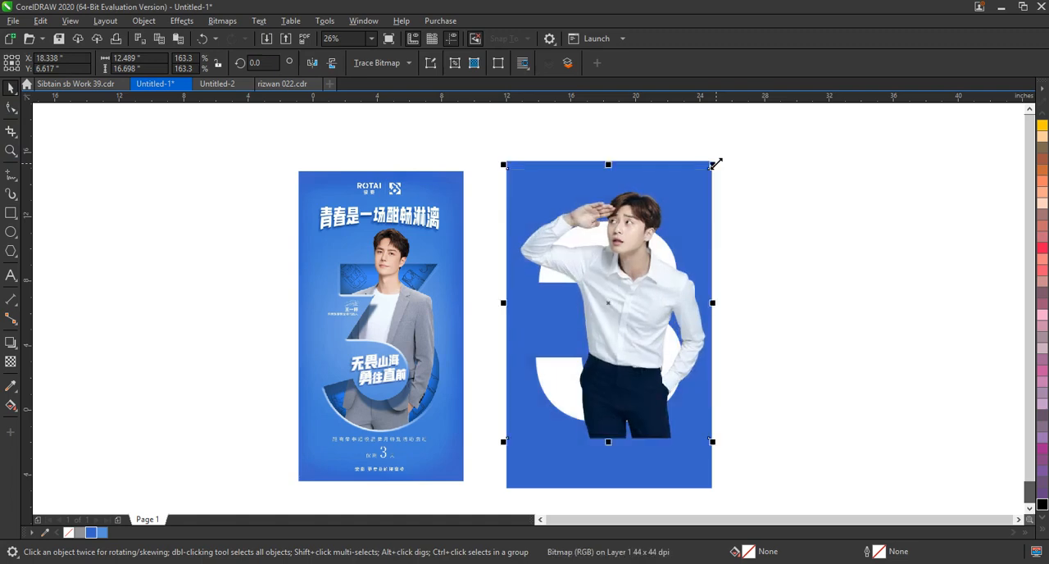
key("ctrl+Page_Down")
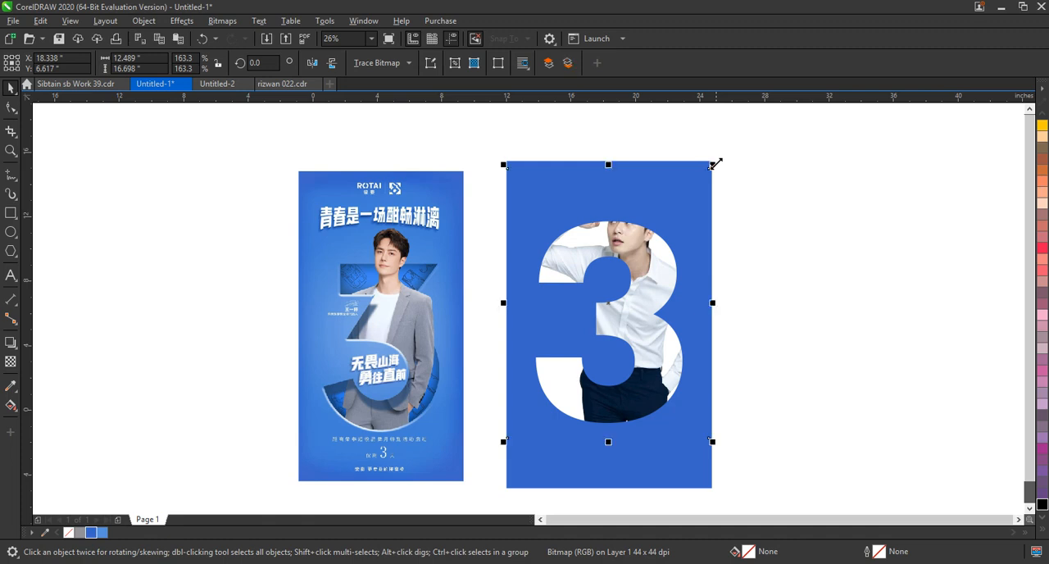
key("ctrl+Page_Up")
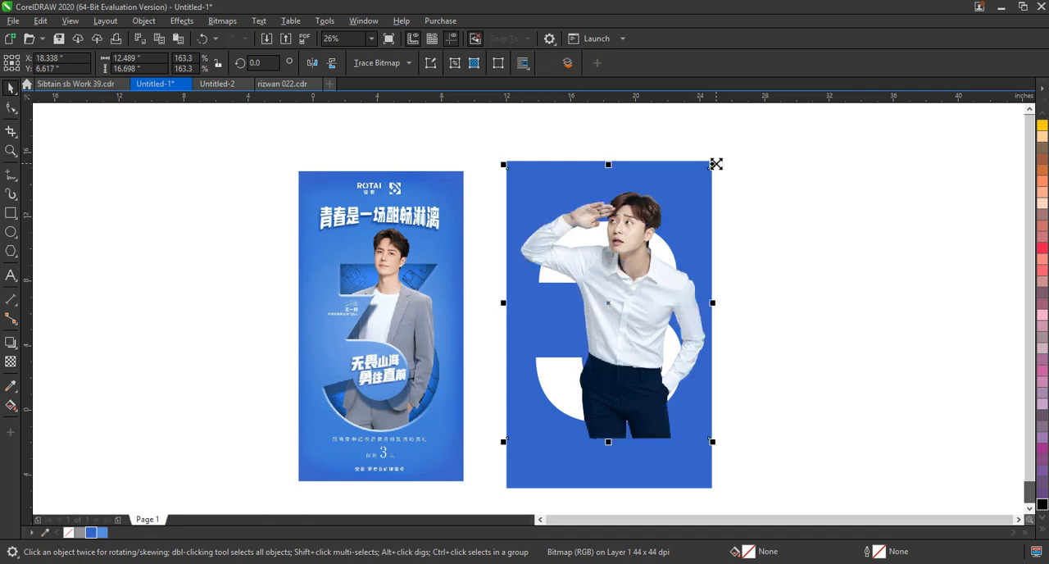
Raise the photo's bottom crop edge, add a node to it, and reshape it to run below the raised arm up to the neck.
left_click(10, 113)
left_click_drag(434, 366, 710, 395)
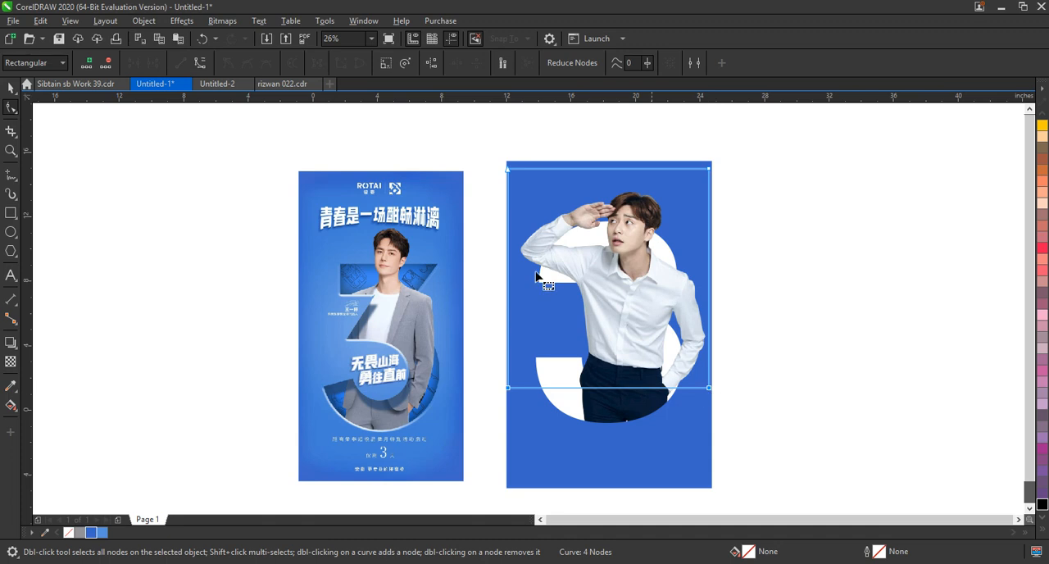
double_click(578, 387)
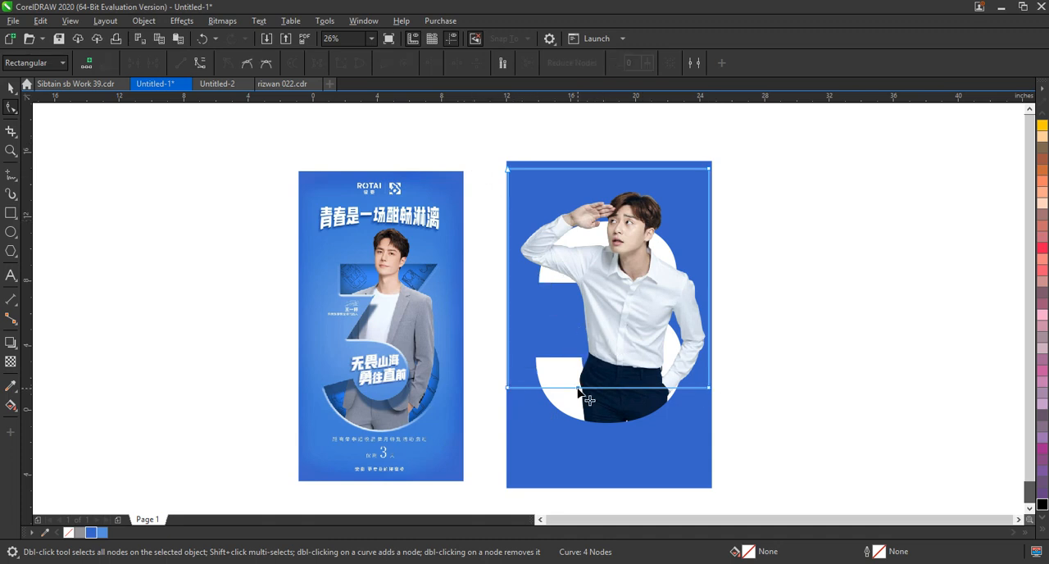
left_click_drag(508, 387, 510, 269)
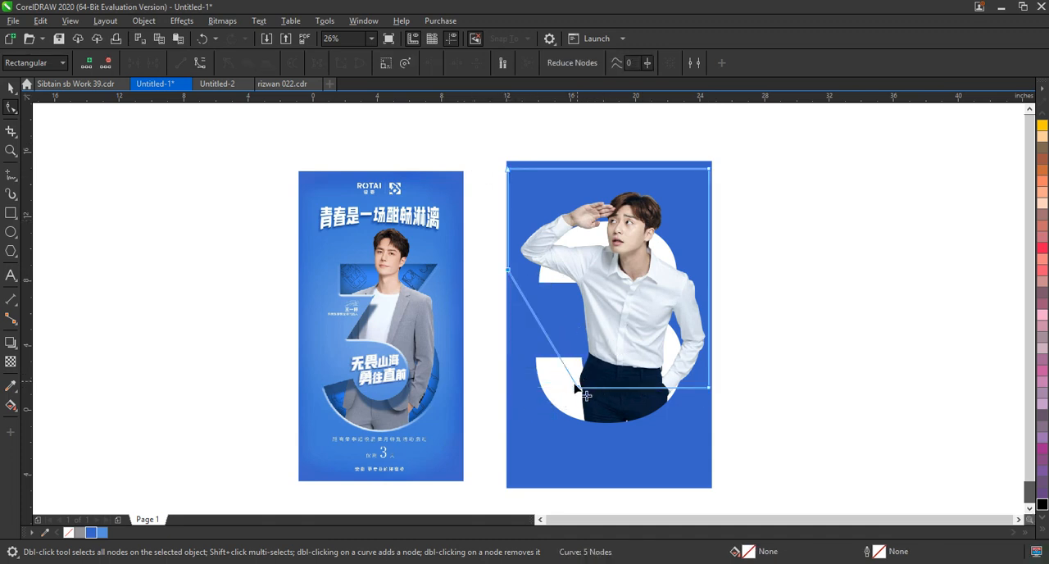
left_click_drag(576, 390, 606, 260)
Add two more crop nodes, placing one beside the collar and one below the trousers, so the 3's inner shapes overlap the torso.
left_click(630, 296)
left_click(634, 300)
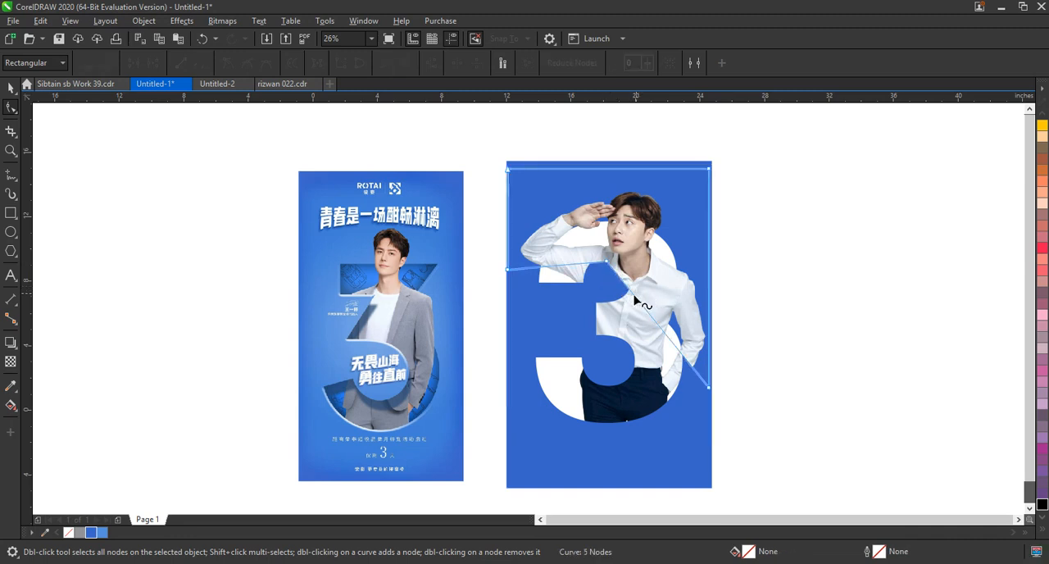
double_click(634, 297)
left_click_drag(634, 297, 651, 269)
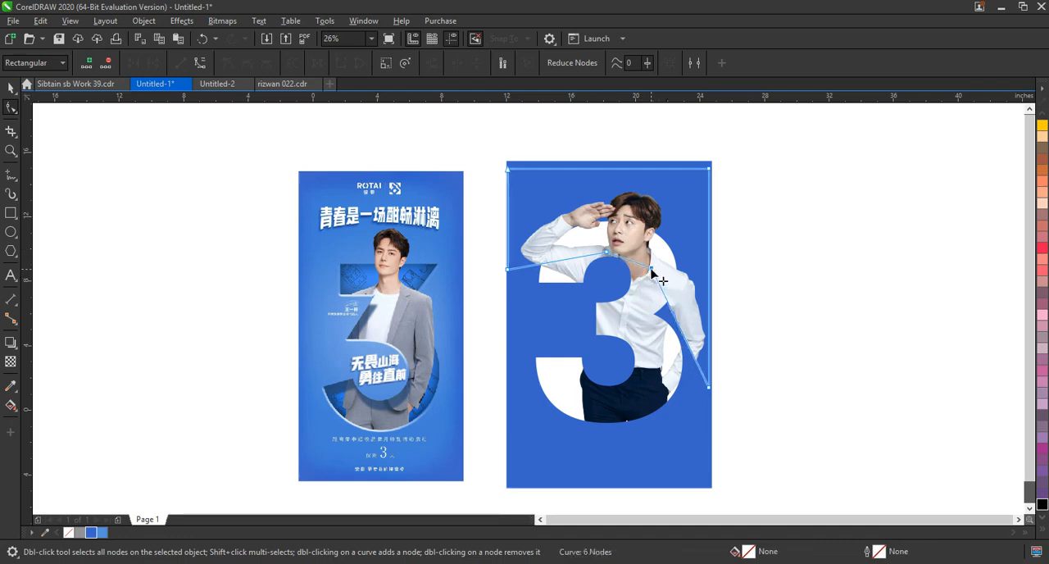
double_click(697, 367)
left_click_drag(696, 367, 635, 435)
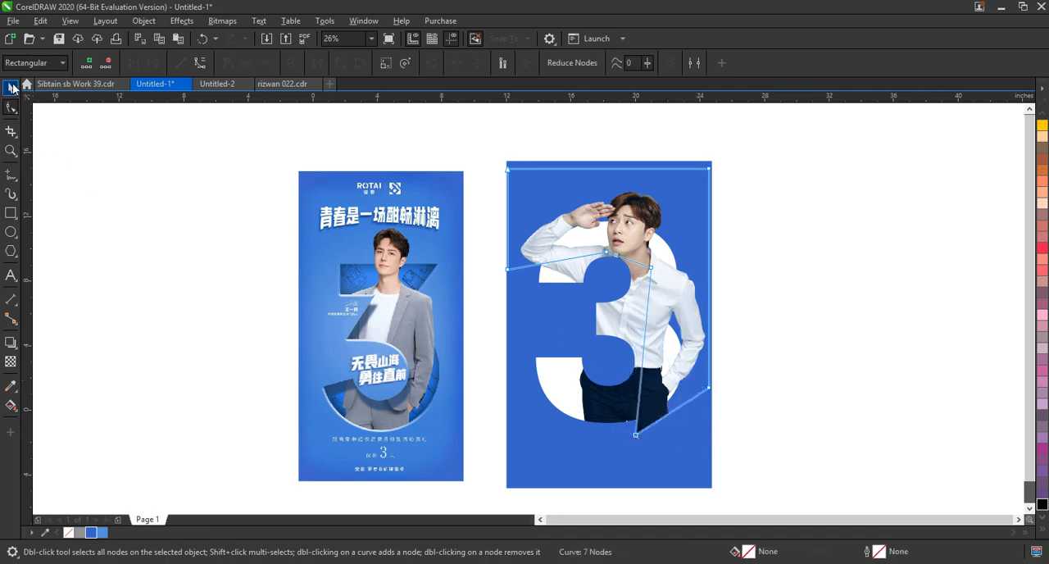
left_click(11, 88)
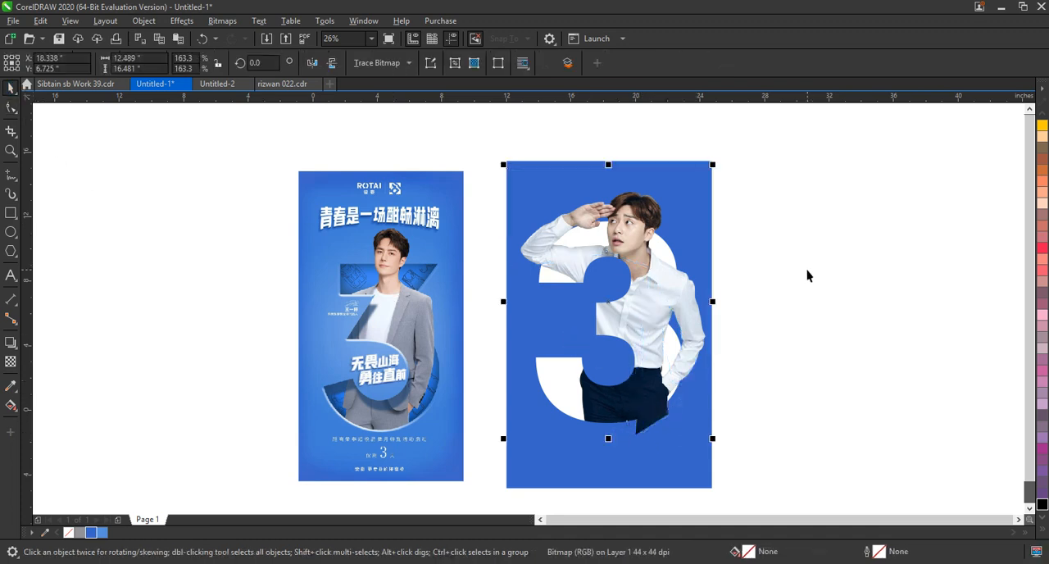
Adjust the photo's lower crop nodes so the trousers end at the bottom curve of the 3.
left_click(9, 110)
left_click_drag(635, 431, 636, 419)
left_click_drag(710, 392, 705, 377)
left_click_drag(634, 418, 635, 417)
left_click(11, 88)
left_click(905, 342)
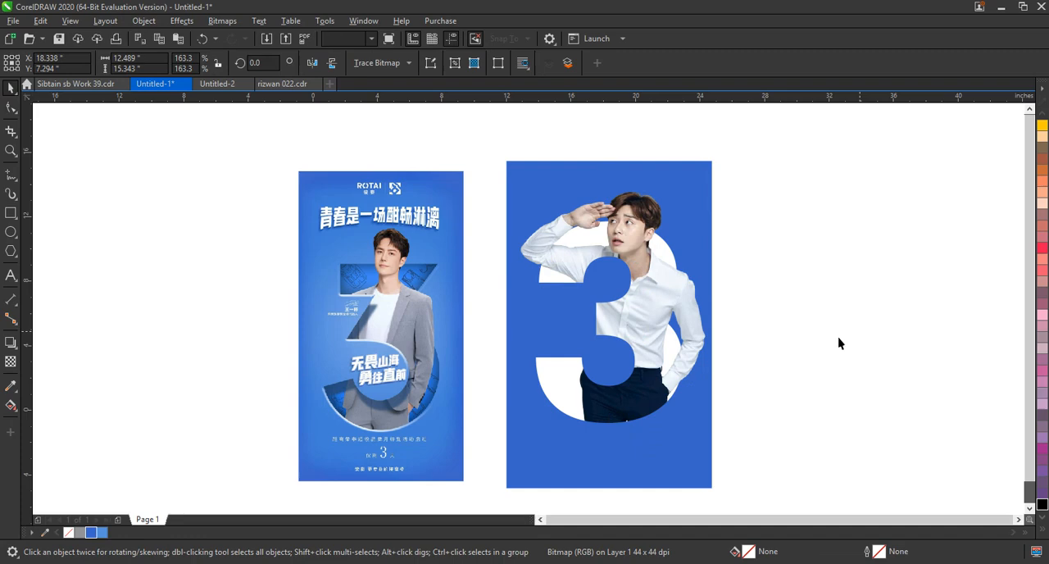
Draw a rectangle about 11.6 by 17 inches over the 3, fill it with light blue #5791DB, and send it to the back.
left_click(11, 214)
left_click_drag(518, 175, 705, 451)
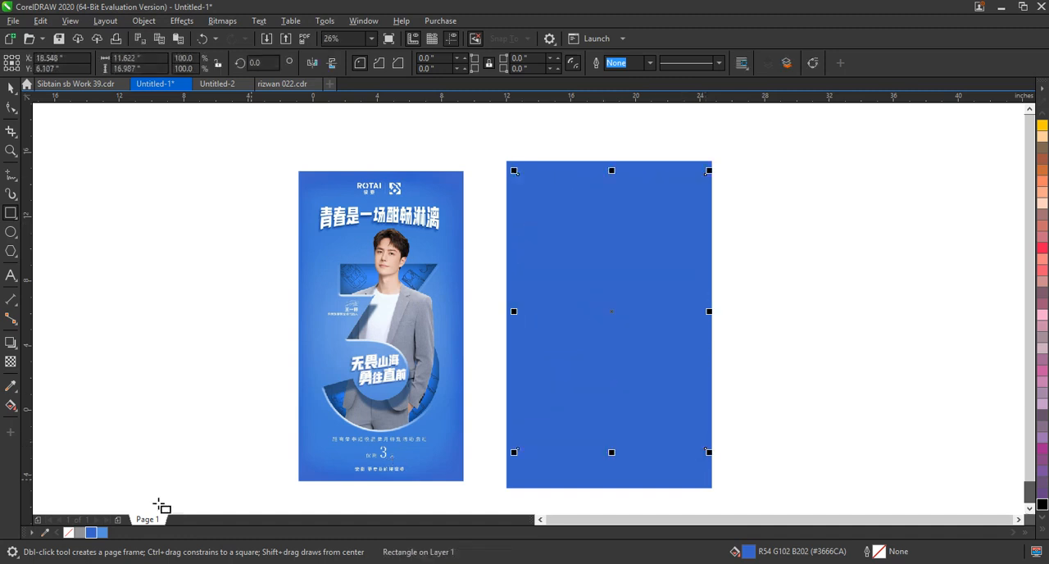
left_click(102, 532)
key("shift+Page_Down")
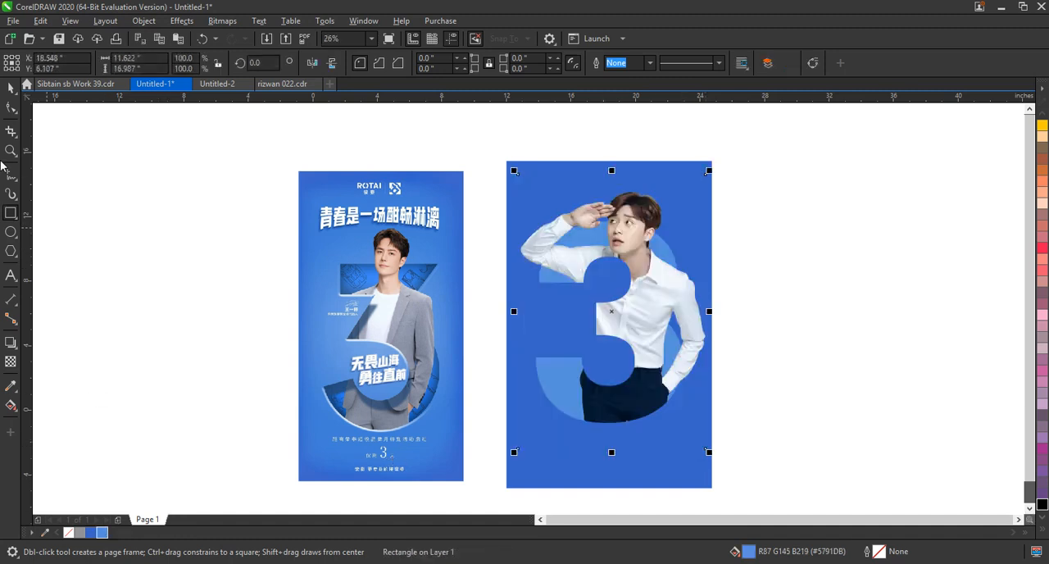
left_click(11, 87)
left_click(871, 215)
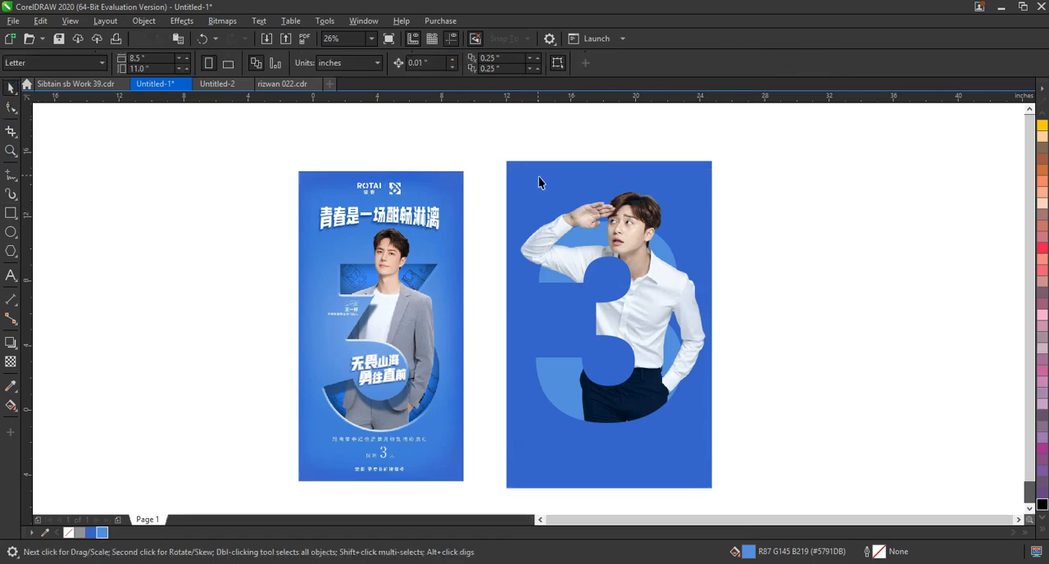
Add a drop shadow to the cut-out blue panel, cast upward from its bottom edge to its top edge.
left_click(542, 174)
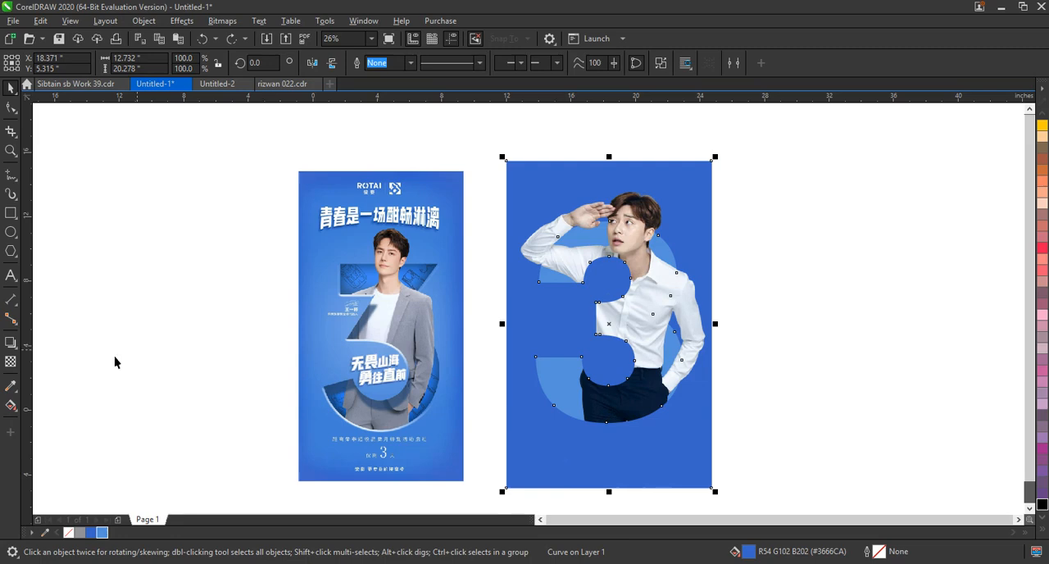
left_click(15, 342)
left_click_drag(609, 487, 609, 159)
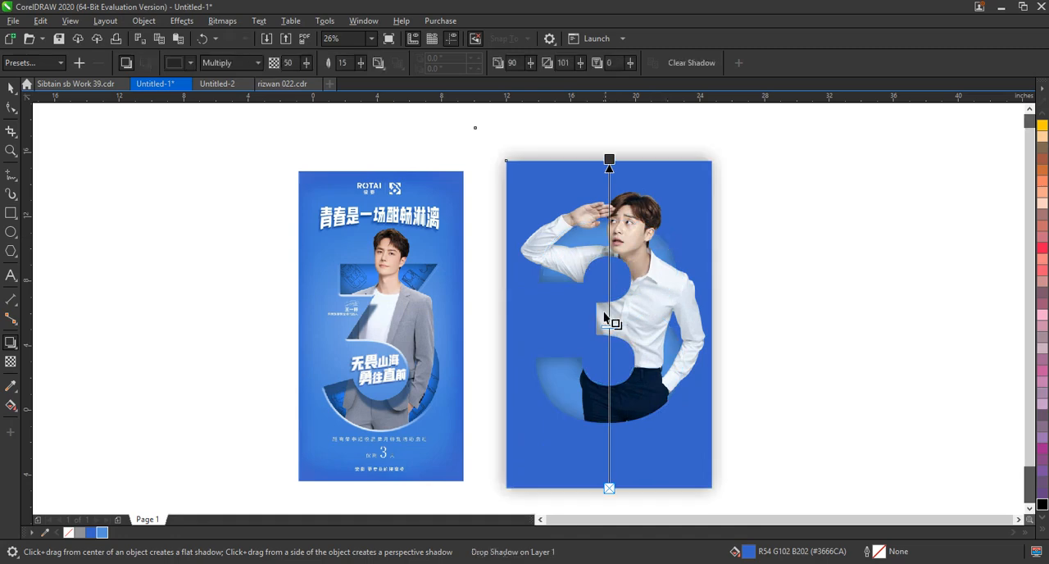
Set the cut-out panel's drop shadow opacity to 55 and its feather to 10.
left_click_drag(606, 328, 604, 362)
left_click_drag(605, 338, 605, 312)
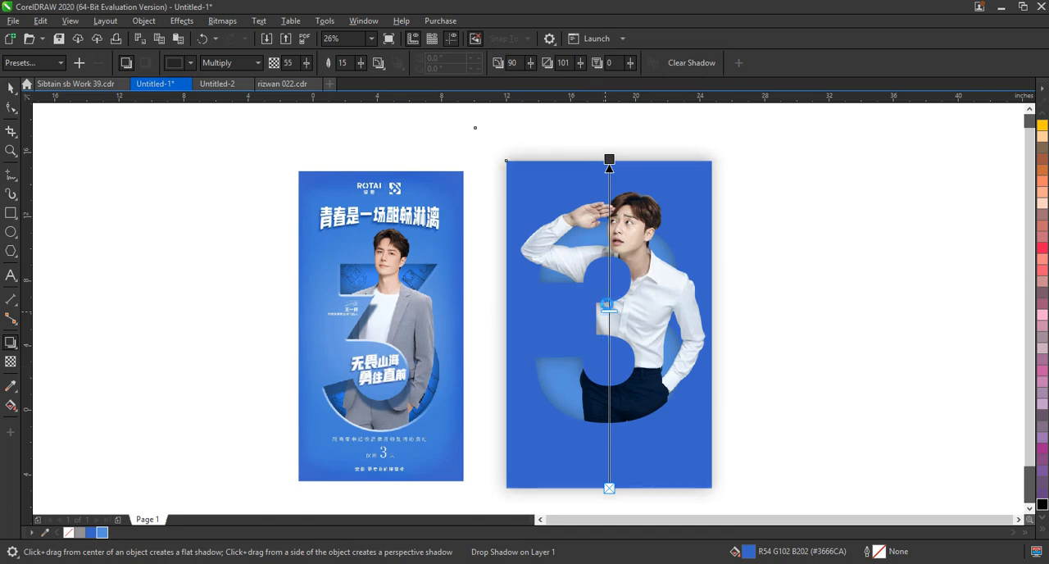
double_click(345, 63)
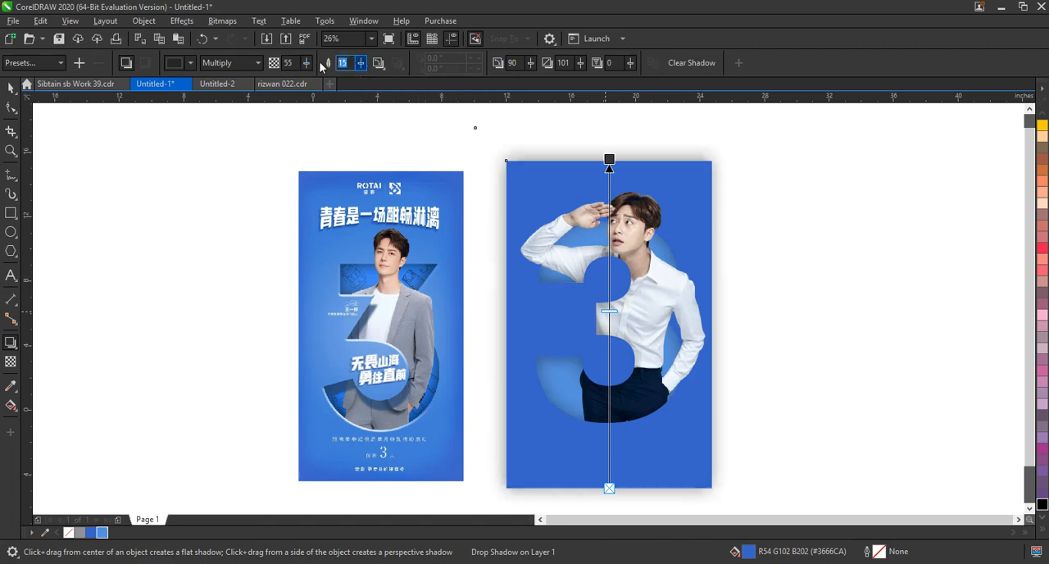
type("5")
key("Return")
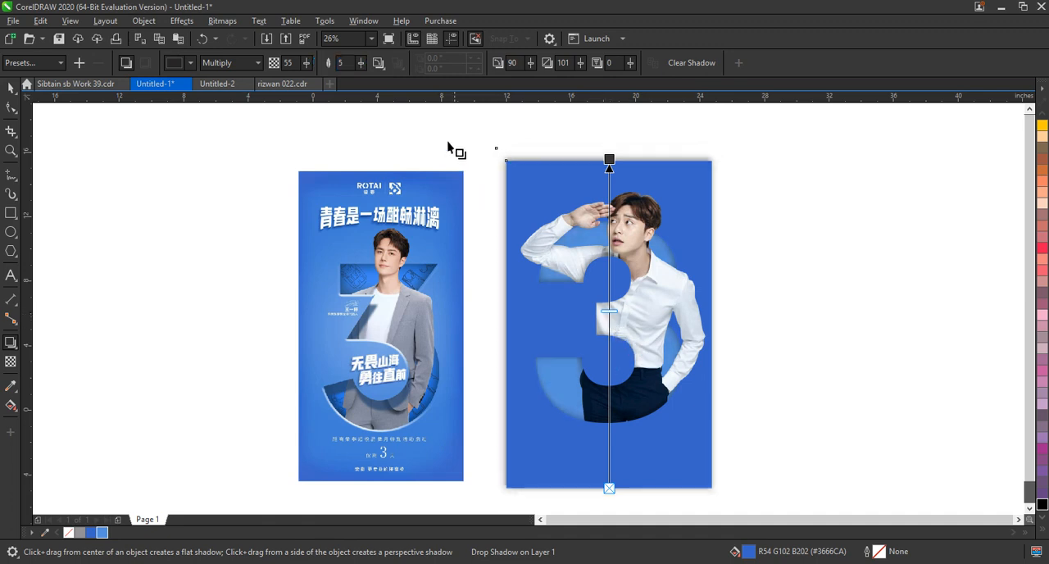
double_click(341, 62)
type("10")
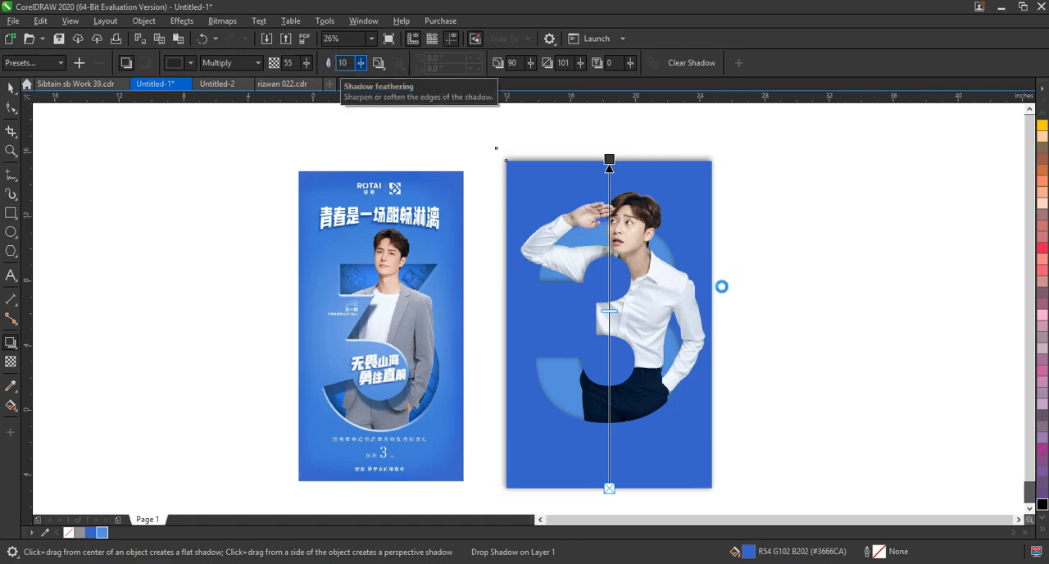
Break the drop shadow apart from the panel and move it about 0.45 inches right and 0.37 inches down.
left_click(11, 87)
left_click(129, 22)
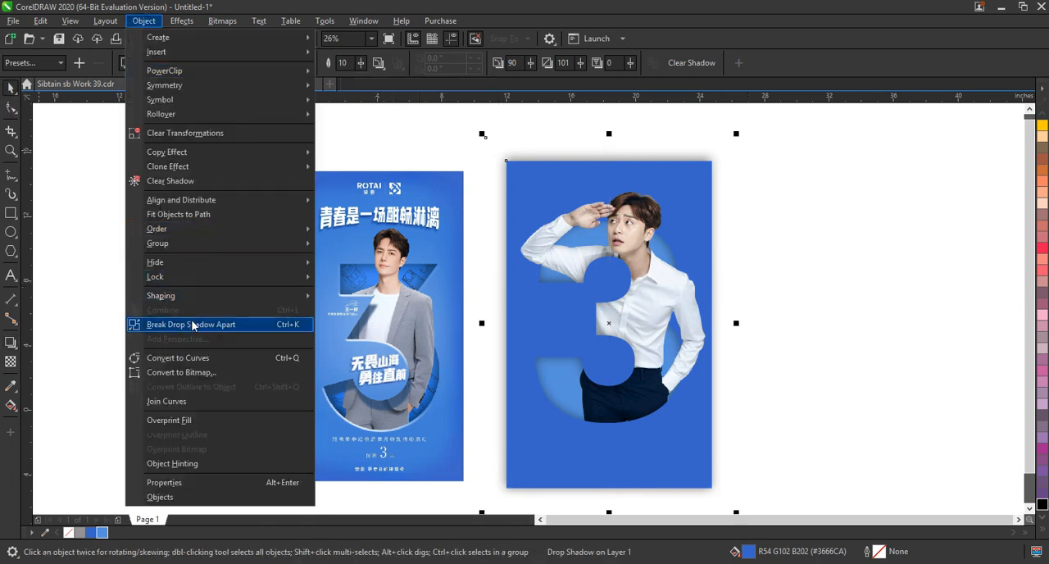
left_click(224, 326)
left_click(548, 145)
left_click(545, 157)
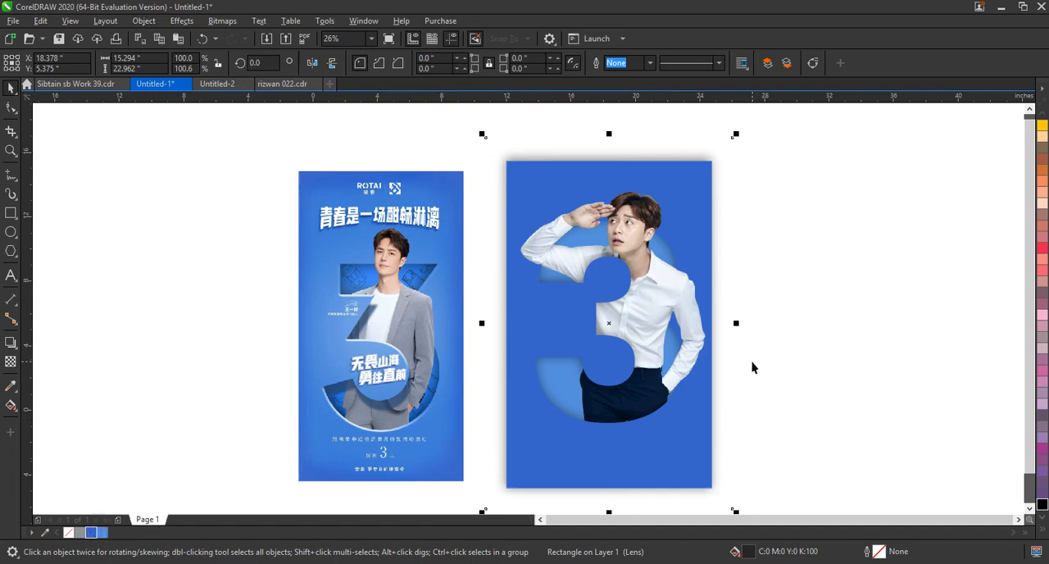
left_click_drag(618, 327, 622, 329)
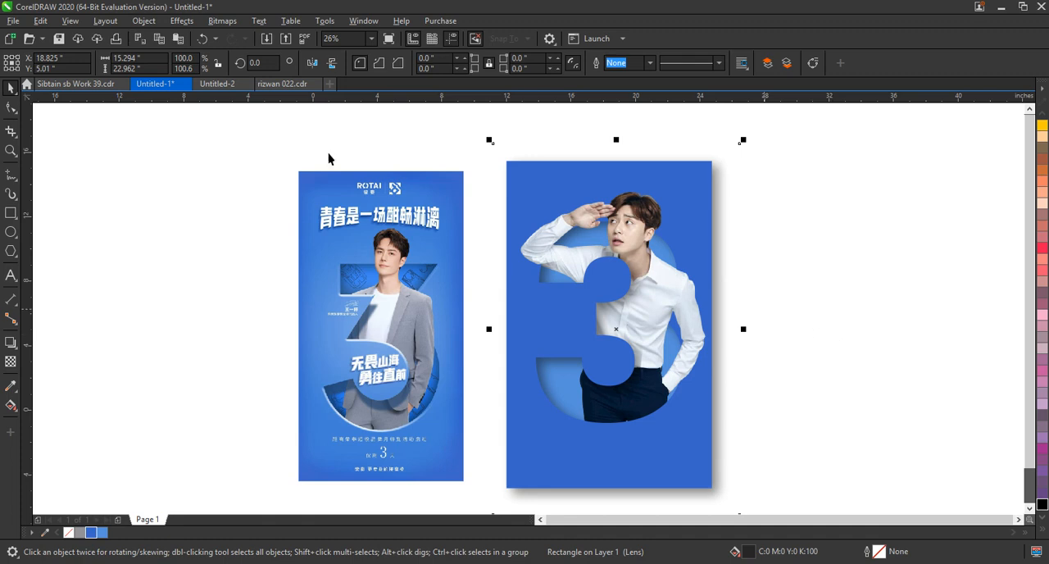
Convert the separated shadow to curves and pull its corner nodes inward so it stays within the blue panel's outer edges.
left_click(9, 108)
key("ctrl+q")
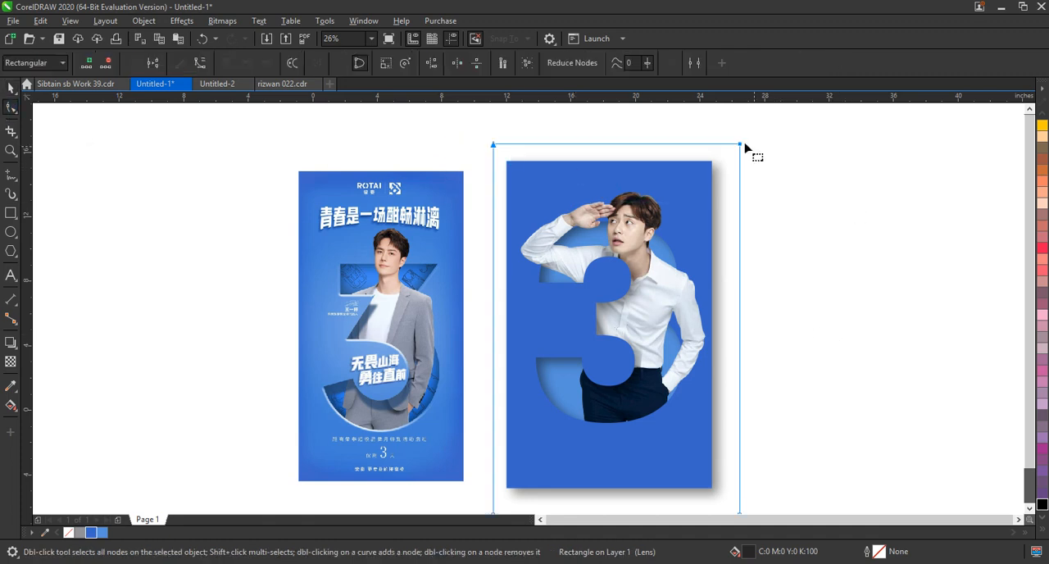
left_click_drag(740, 145, 741, 172)
left_click_drag(382, 443, 740, 433)
left_click_drag(776, 447, 710, 92)
left_click_drag(740, 146, 710, 148)
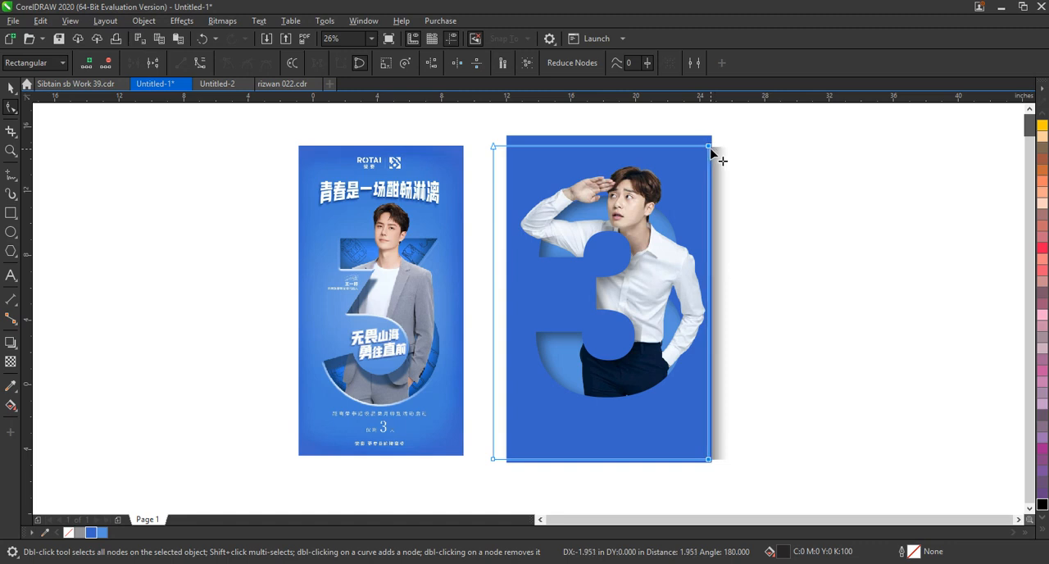
left_click_drag(473, 121, 510, 467)
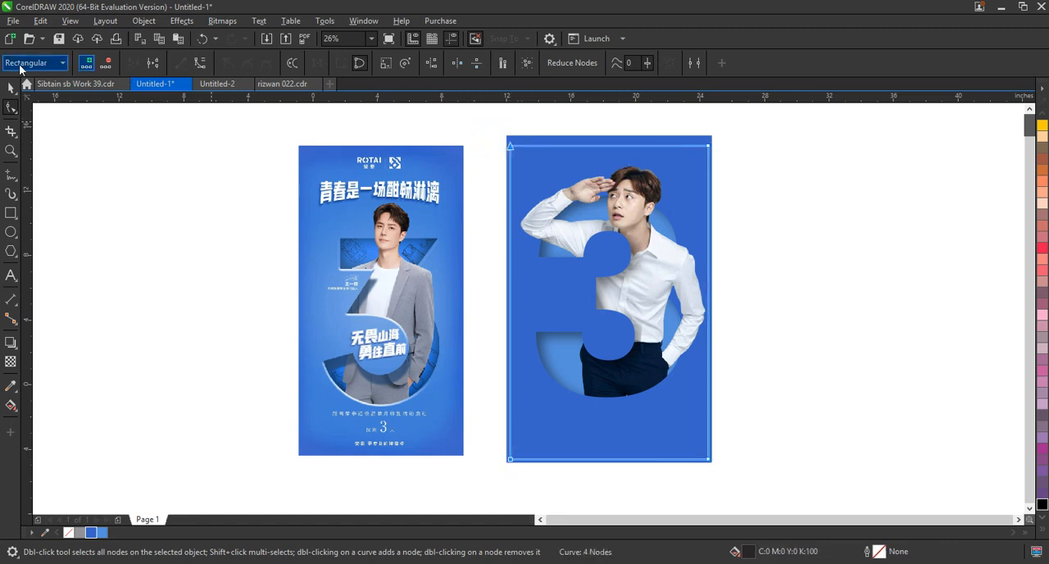
left_click(9, 89)
left_click(829, 194)
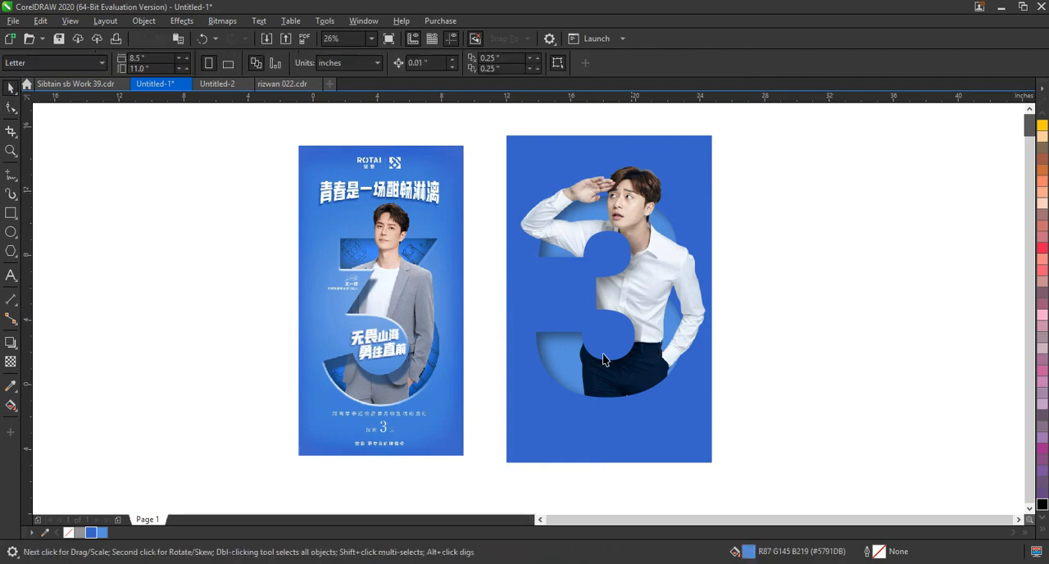
Duplicate the cut-out blue panel, offsetting the copy about 0.1 inches right and 0.13 inches up.
left_click(564, 351)
left_click(814, 300)
left_click(681, 429)
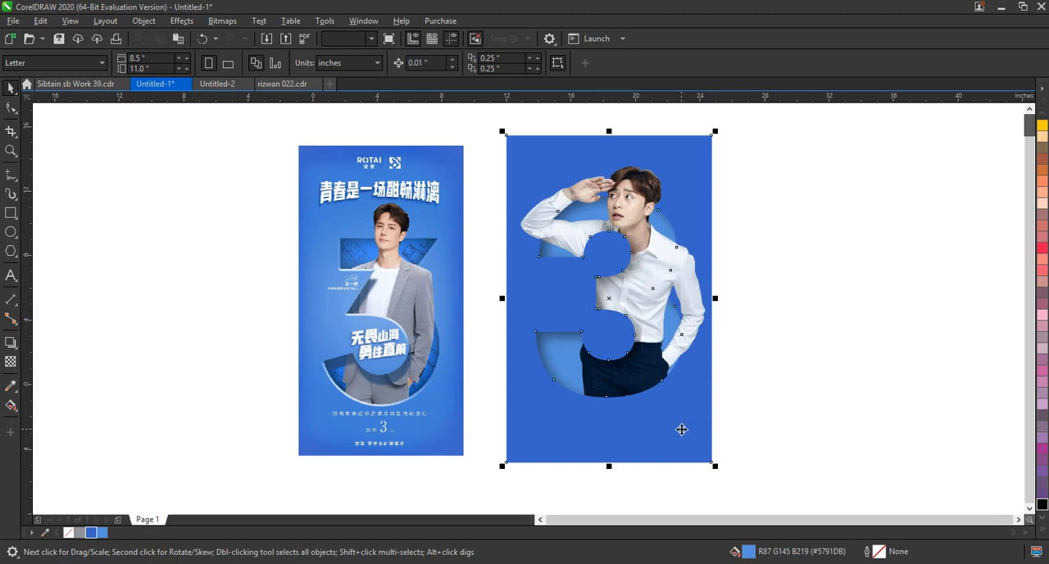
scroll(792, 353, "up", 1)
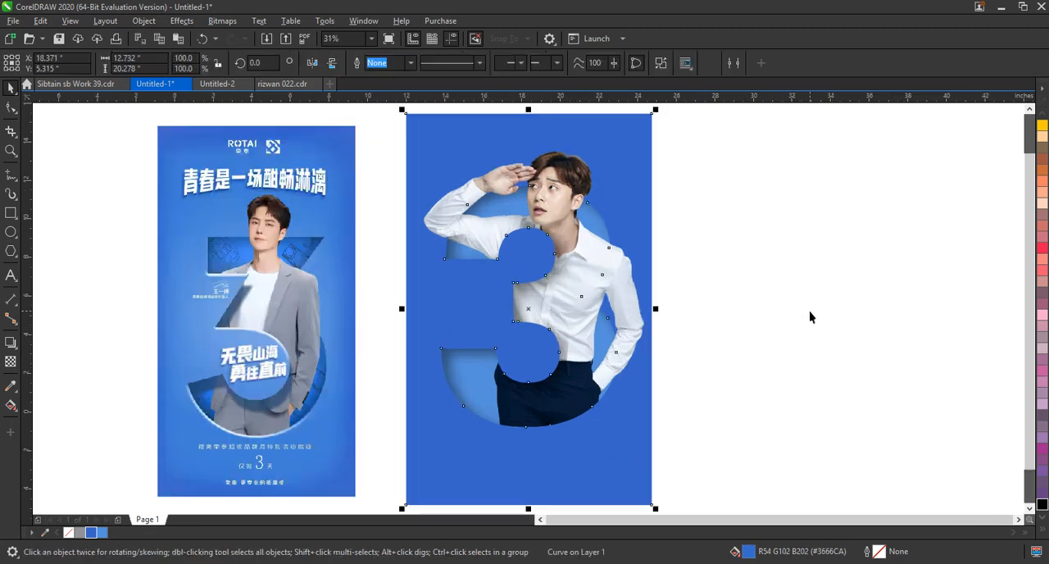
left_click(11, 344)
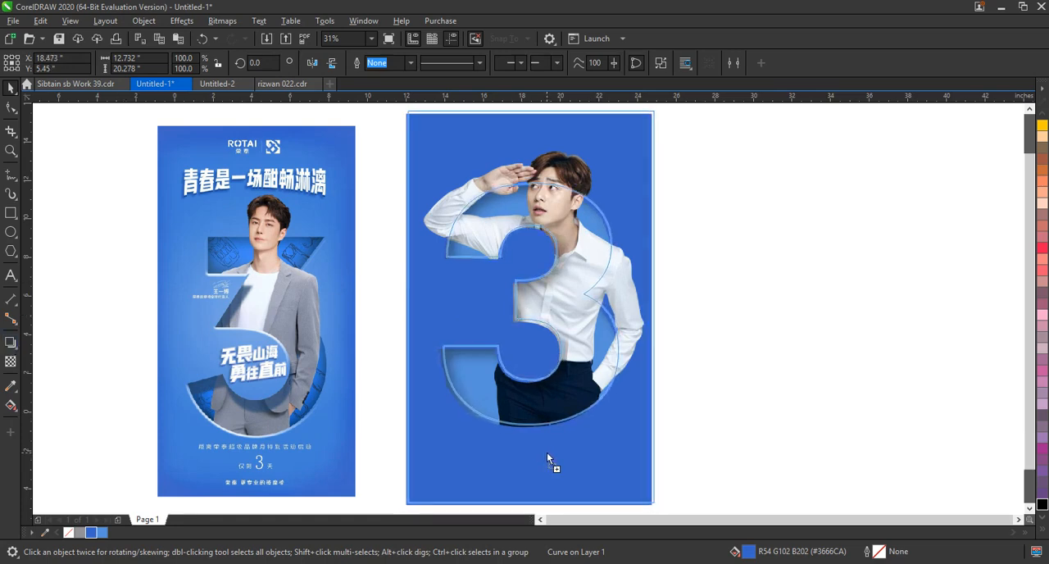
left_click(546, 454)
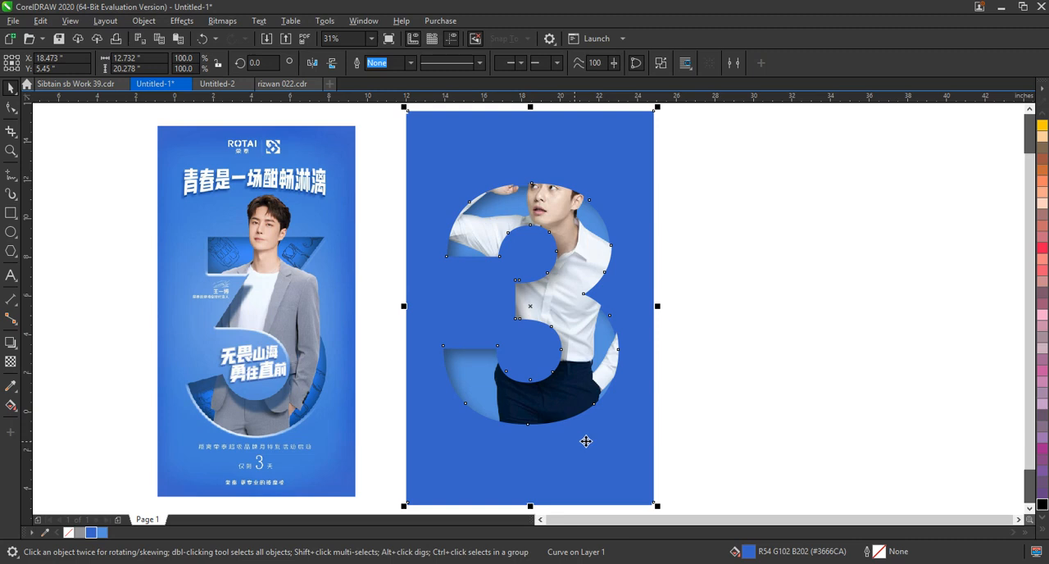
Fill the panel copy with #5791DB, tint it with white to #85AFE5, and order it behind the original panel as a highlight rim.
left_click(102, 533)
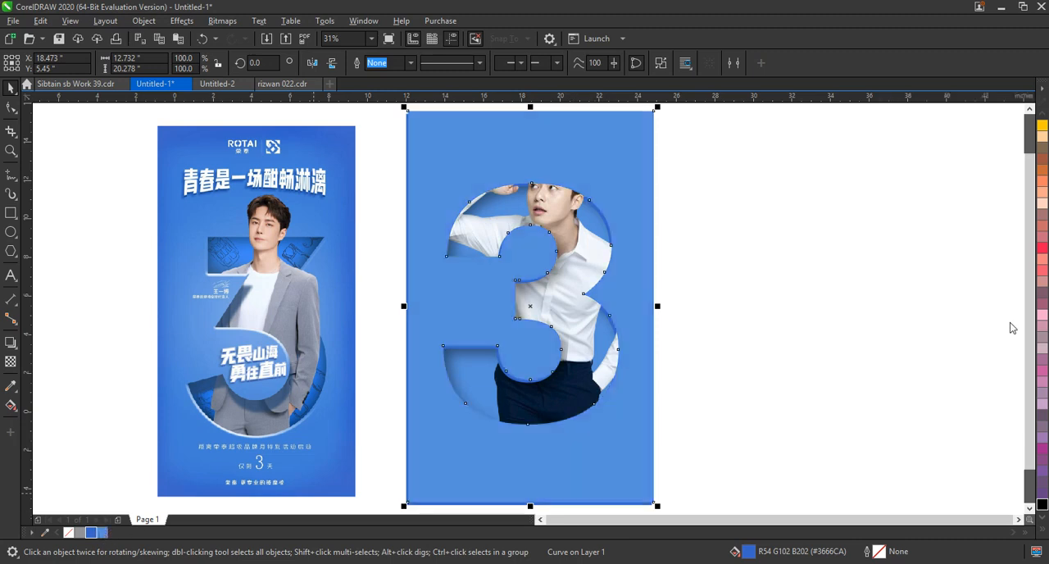
left_click(1044, 531)
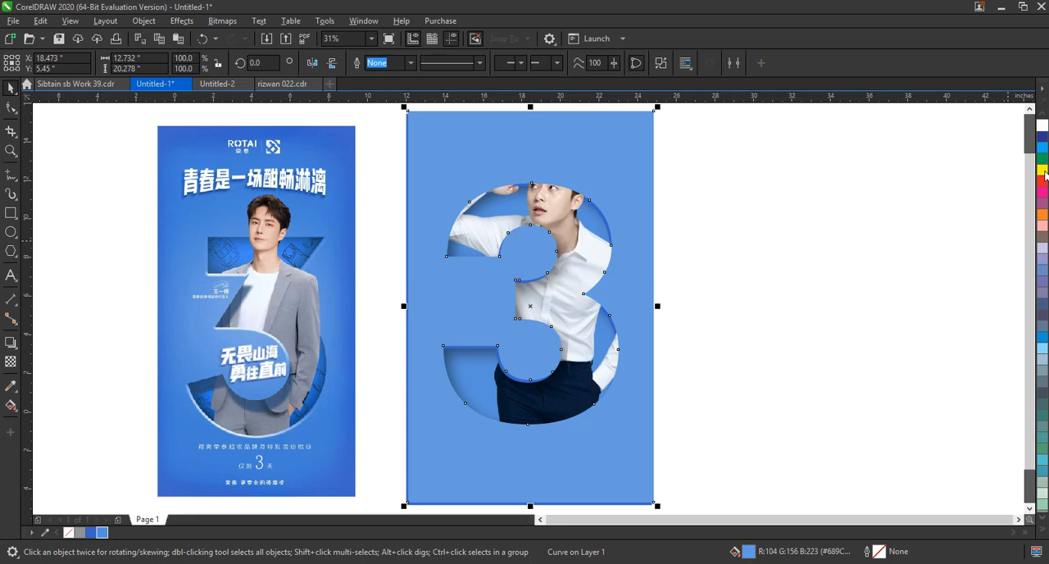
left_click(1042, 124, "ctrl")
left_click(1042, 125, "ctrl")
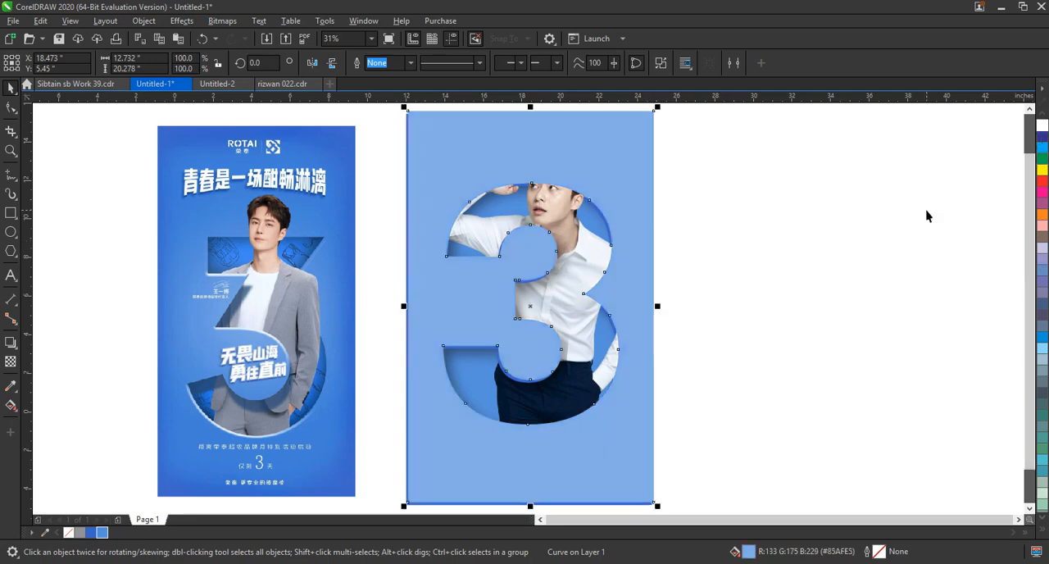
key("ctrl+Page_Down")
key("ctrl+Page_Down")
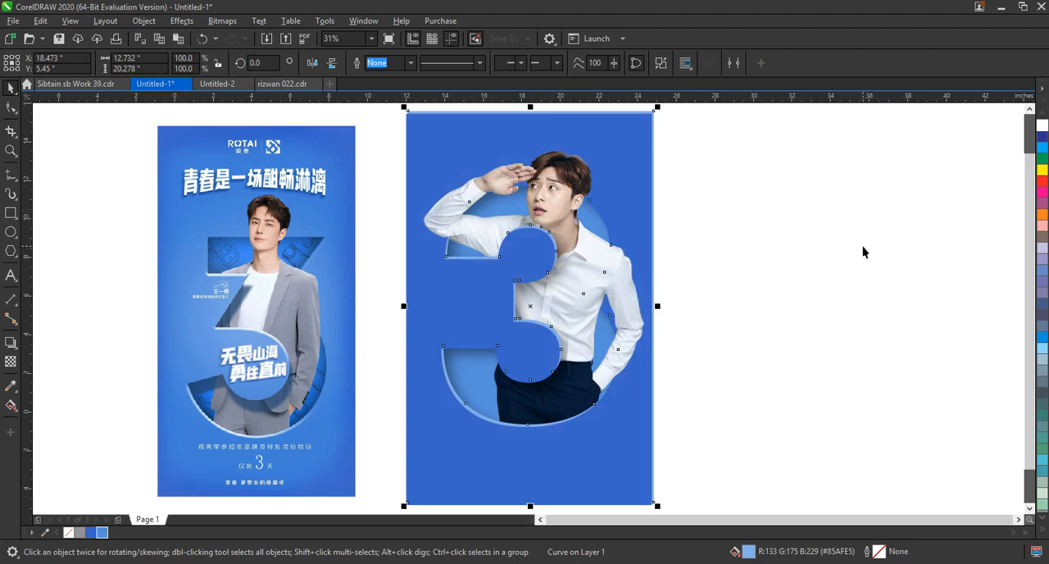
left_click(875, 287)
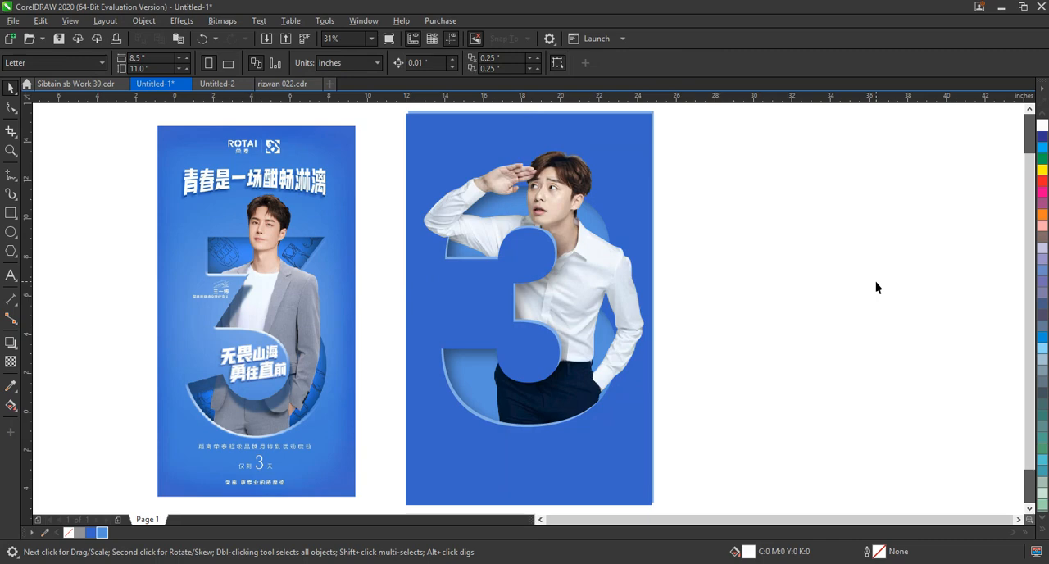
Add a crop node on the front photo at the waist and move it slightly right, away from the 3's lower inner curve.
left_click(556, 409)
left_click_drag(328, 291, 683, 450)
key("F10")
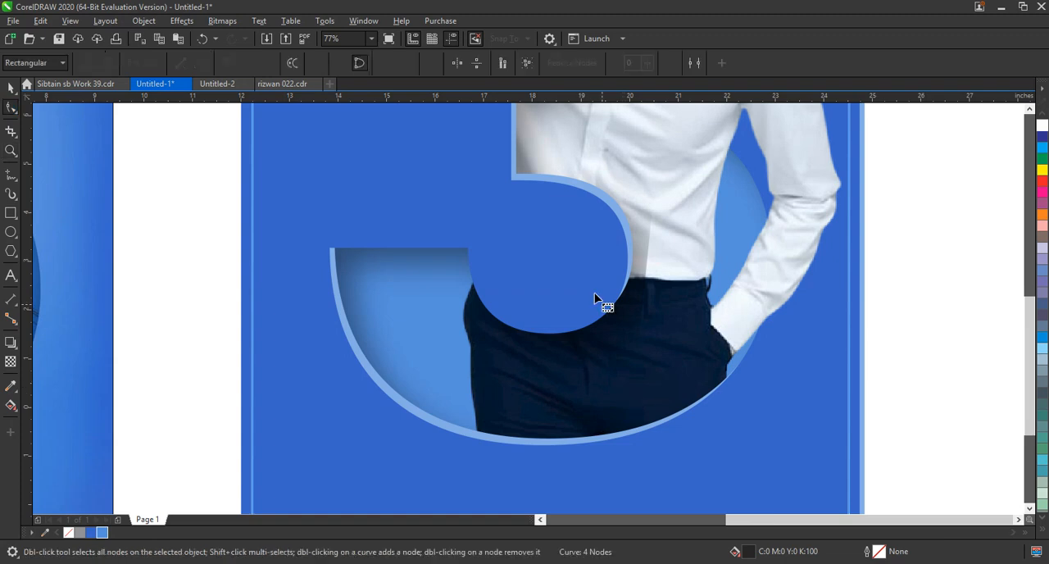
left_click(671, 425)
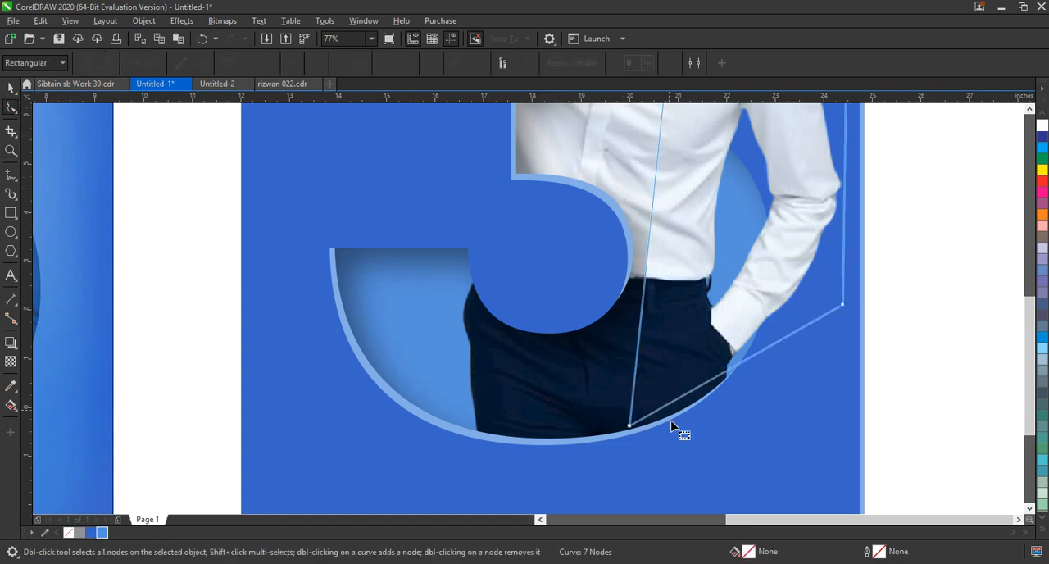
left_click(648, 271)
left_click_drag(648, 271, 673, 271)
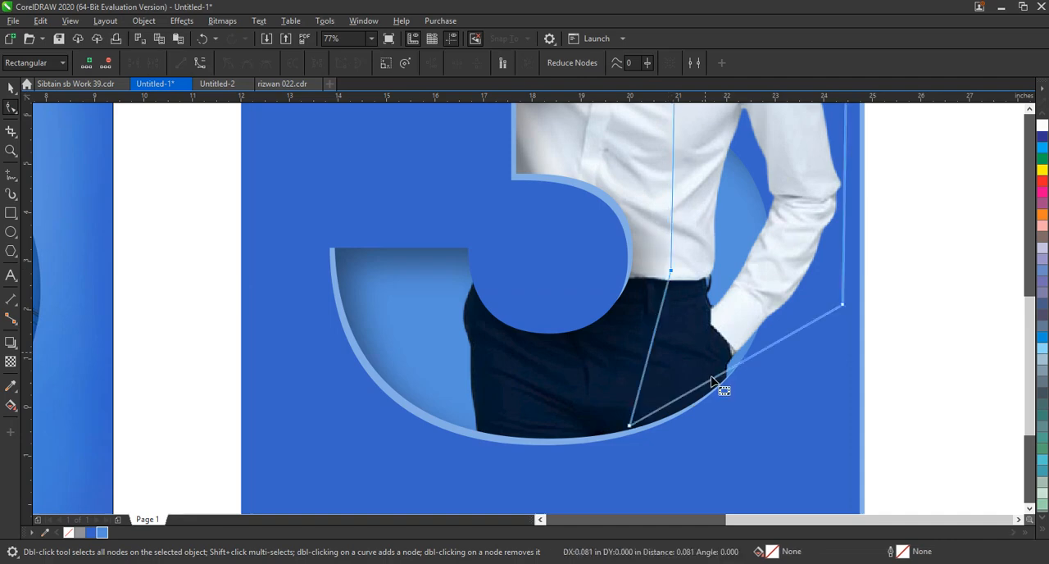
left_click(700, 393)
left_click(697, 397)
left_click(11, 88)
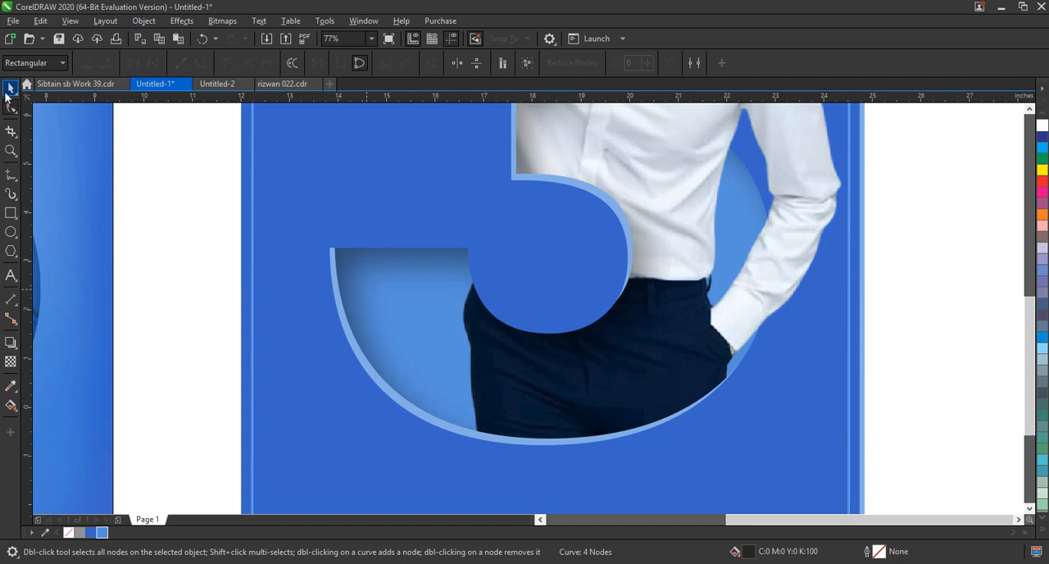
left_click(510, 351)
scroll(510, 351, "down", 3)
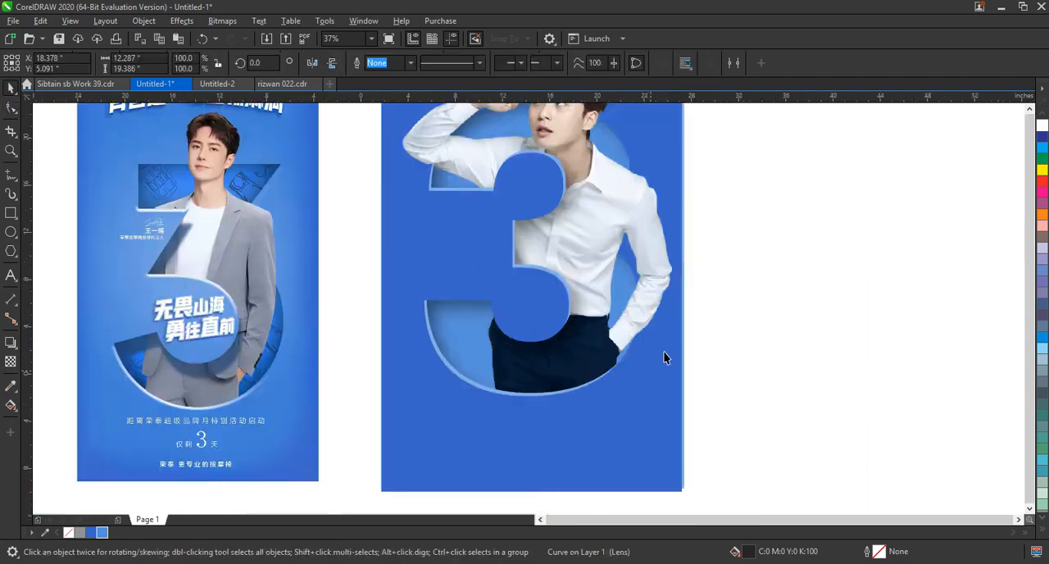
scroll(696, 400, "down", 3)
left_click_drag(719, 439, 311, 162)
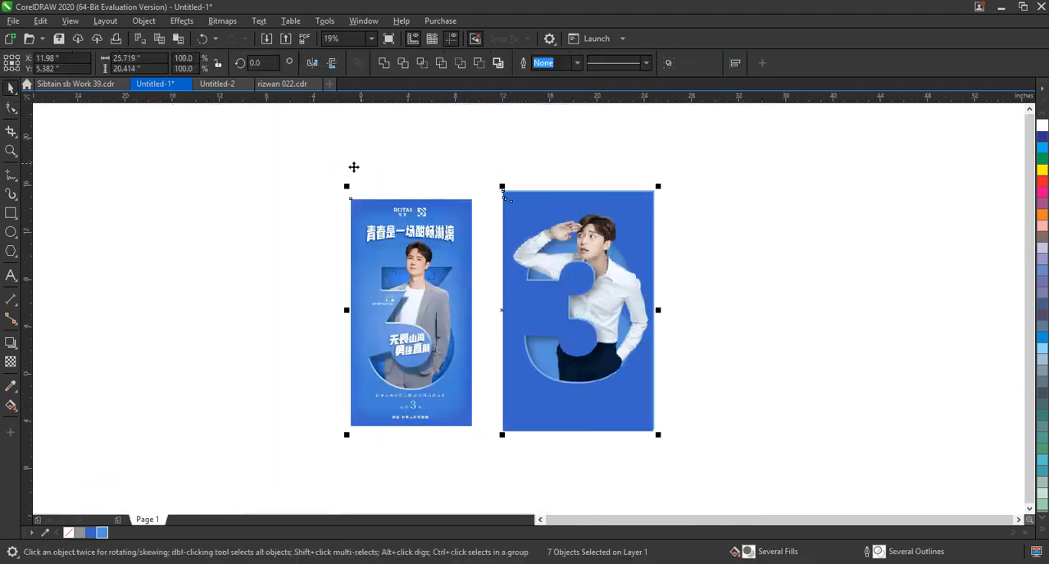
key("shift+F2")
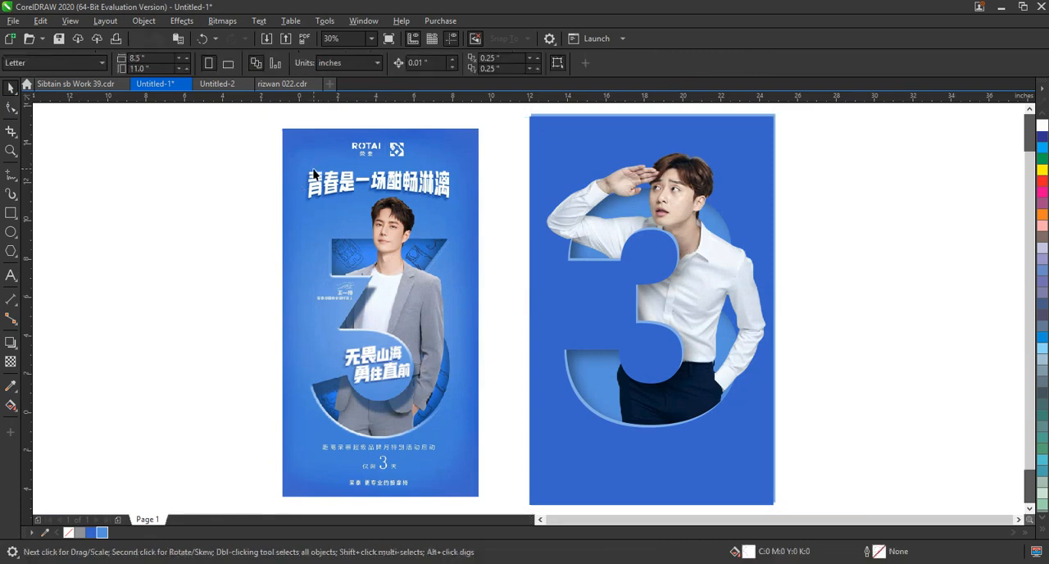